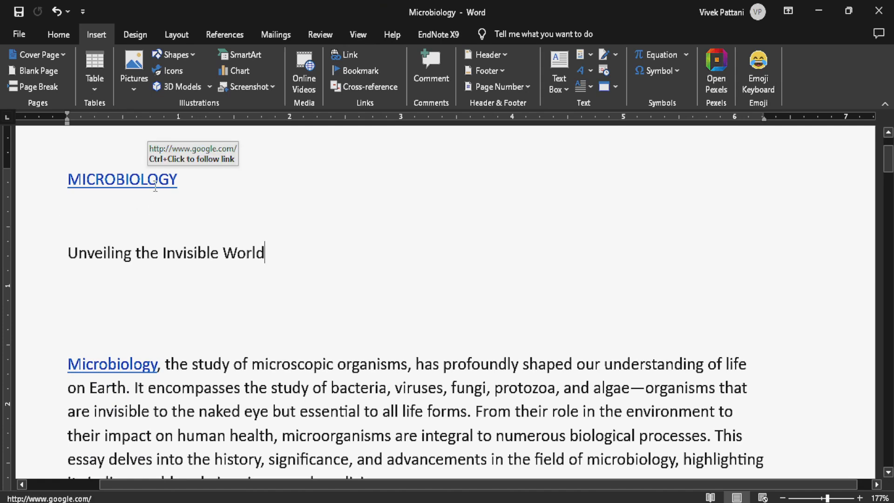
Check the hyperlink options offered for the MICROBIOLOGY heading, leaving the link as it is.
click(155, 184)
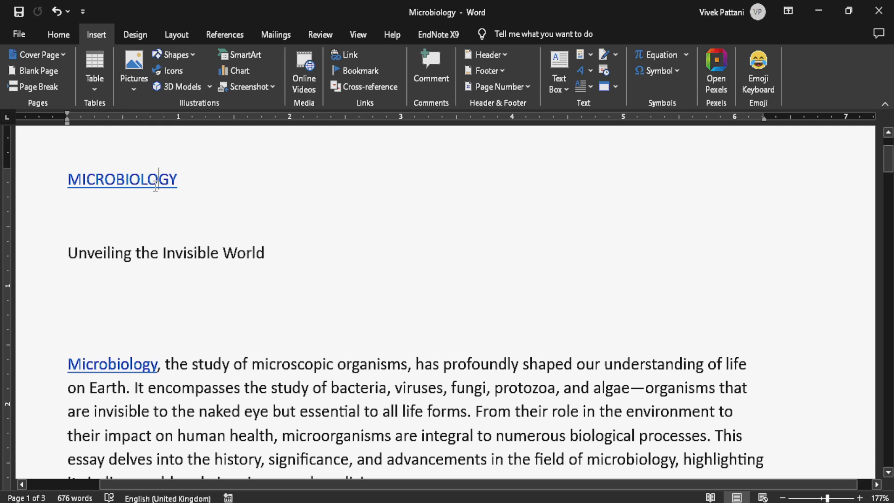
right_click(156, 184)
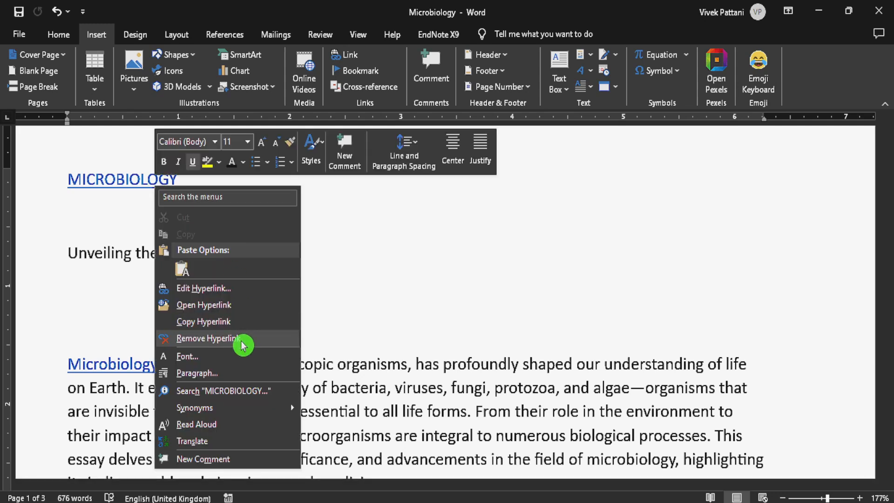
click(440, 269)
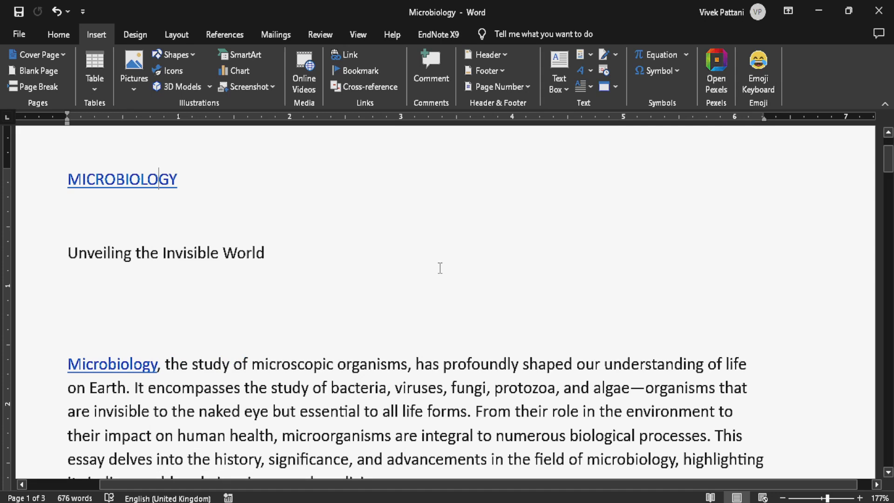
Add a comment reading "Hi" to the MICROBIOLOGY heading.
scroll(440, 268, up, 2)
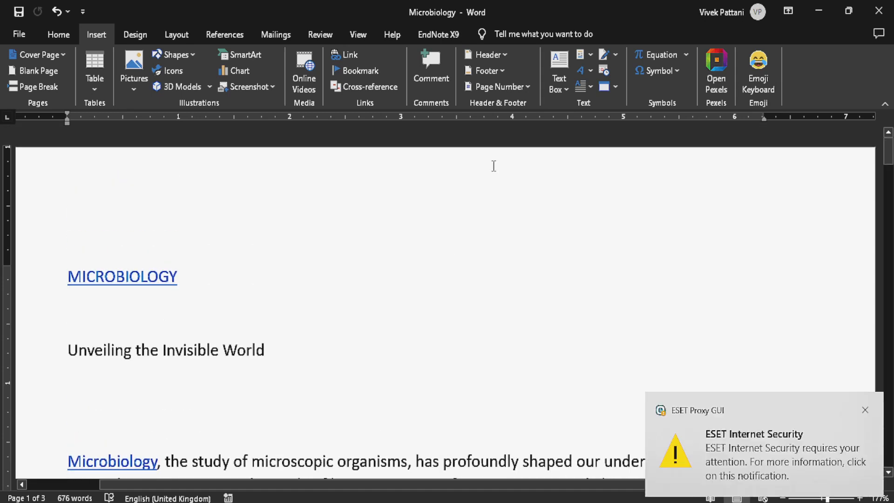
click(864, 410)
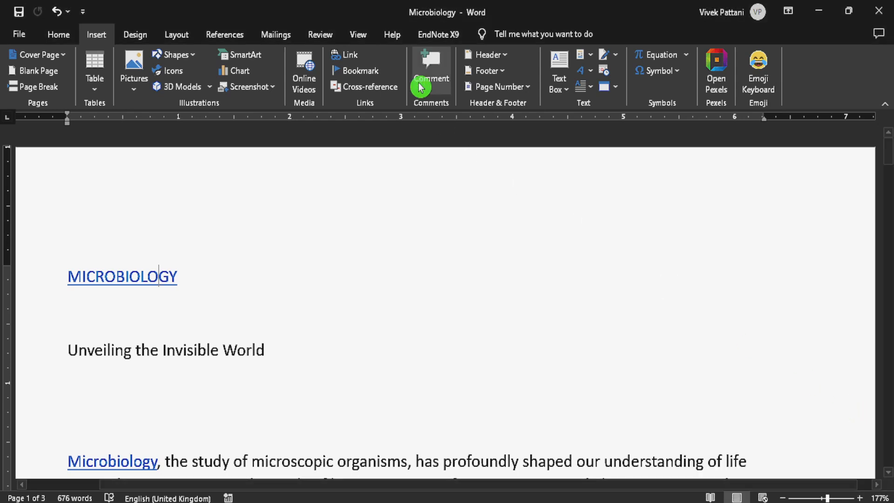
click(428, 83)
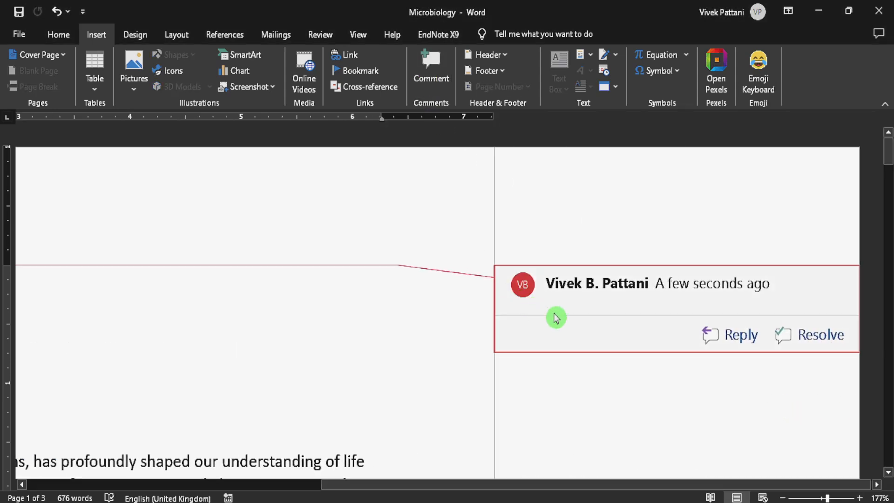
text(hi)
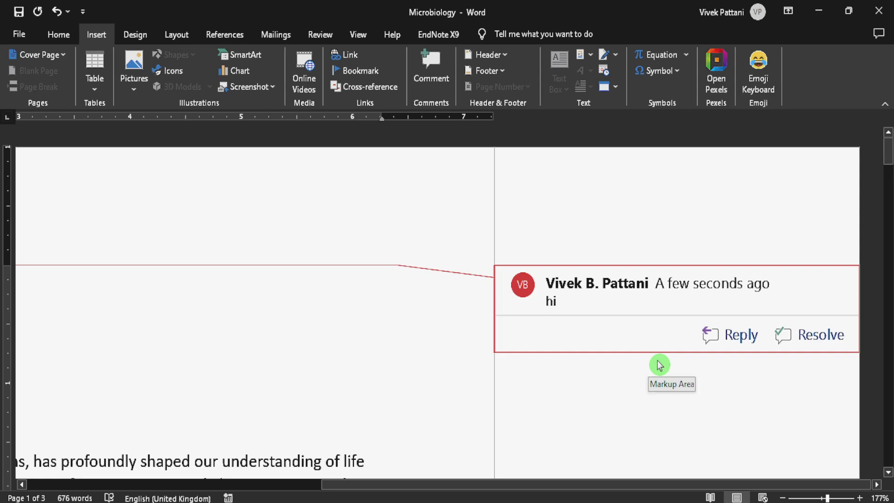
key(Return)
ctrl+scroll(411, 321, down, 4)
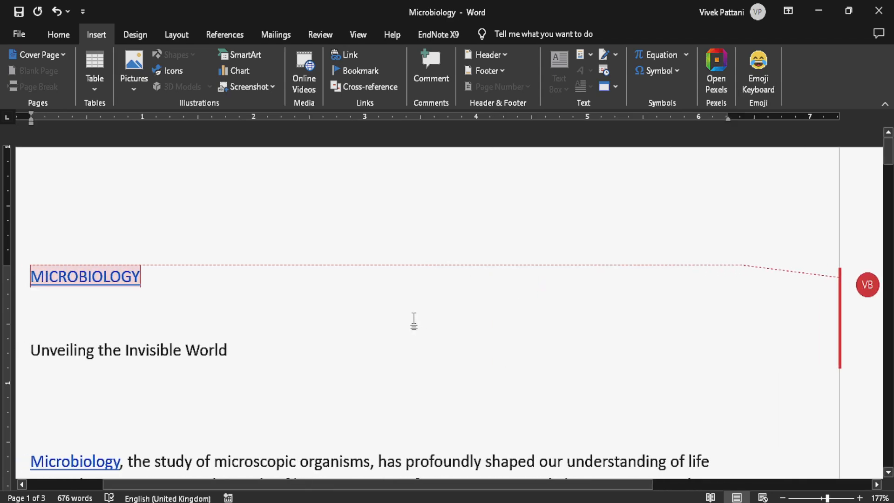
Attach a comment reading "Hi" to the "Historical Background" heading.
ctrl+scroll(411, 321, down, 5)
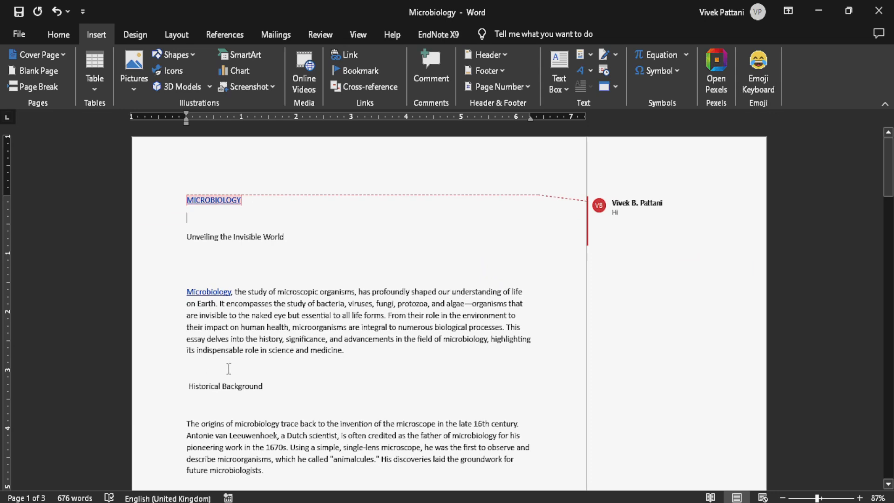
drag(272, 386, 187, 387)
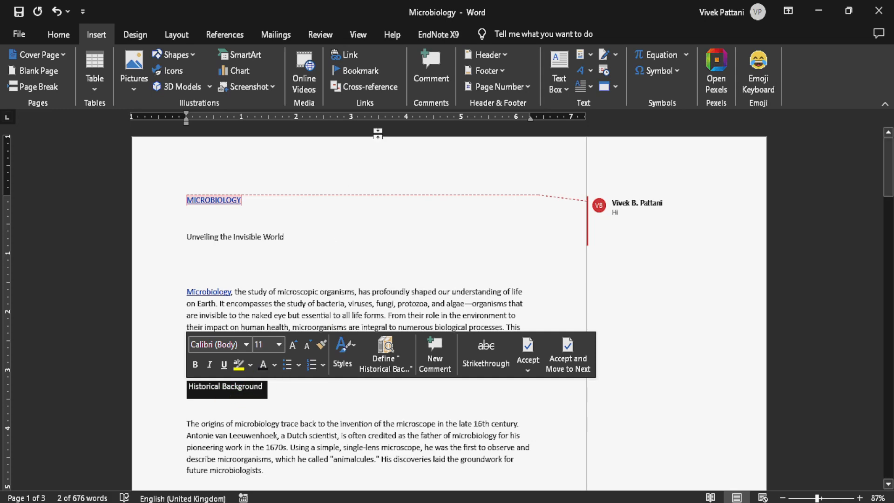
click(427, 68)
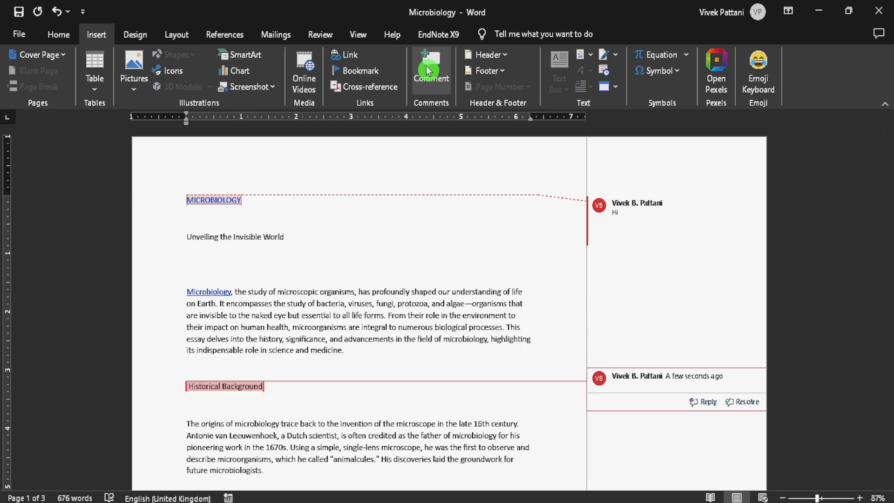
text(hi)
key(Return)
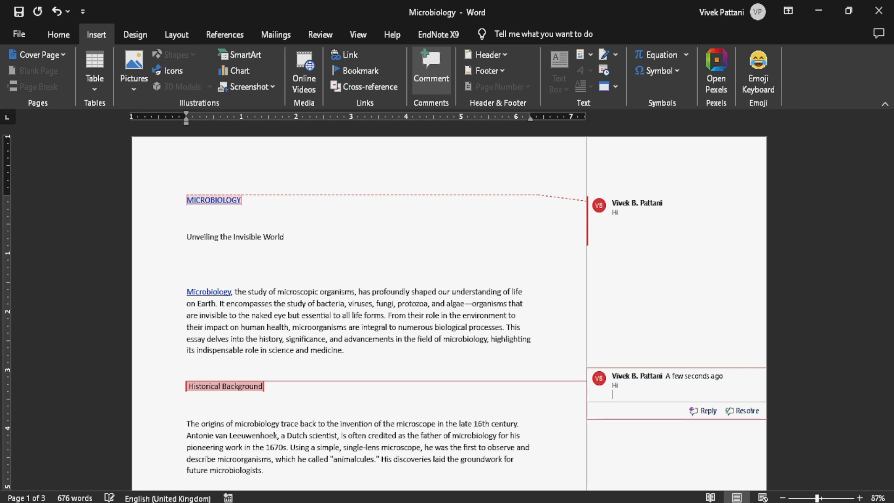
click(474, 302)
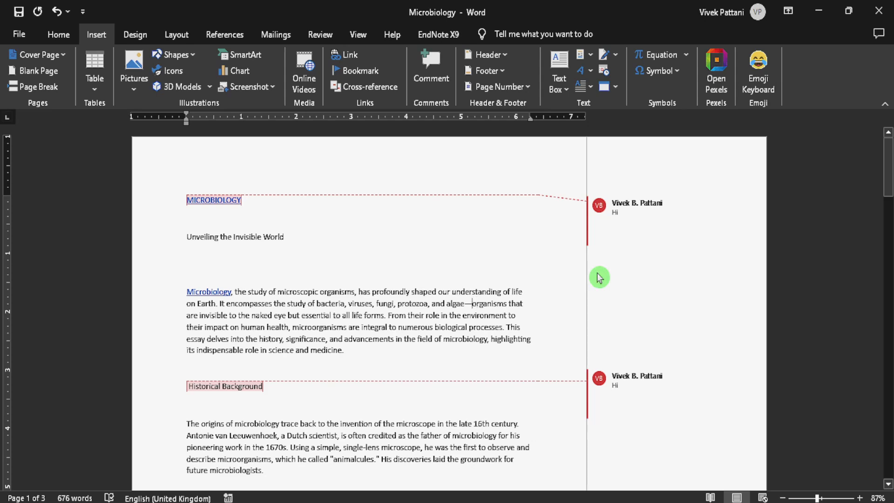
Comment "Change the spelling" on the words "future microbiologists." ending the first Historical Background paragraph.
scroll(336, 353, down, 1)
scroll(336, 353, down, 4)
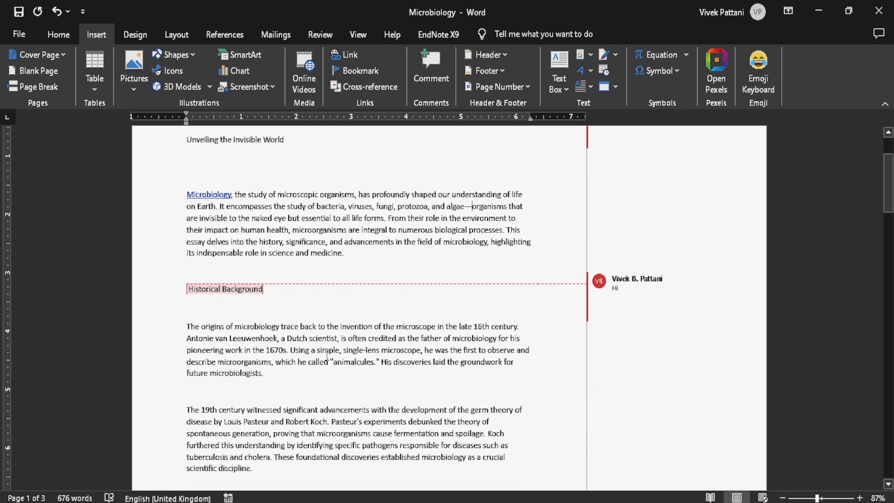
drag(187, 279, 263, 279)
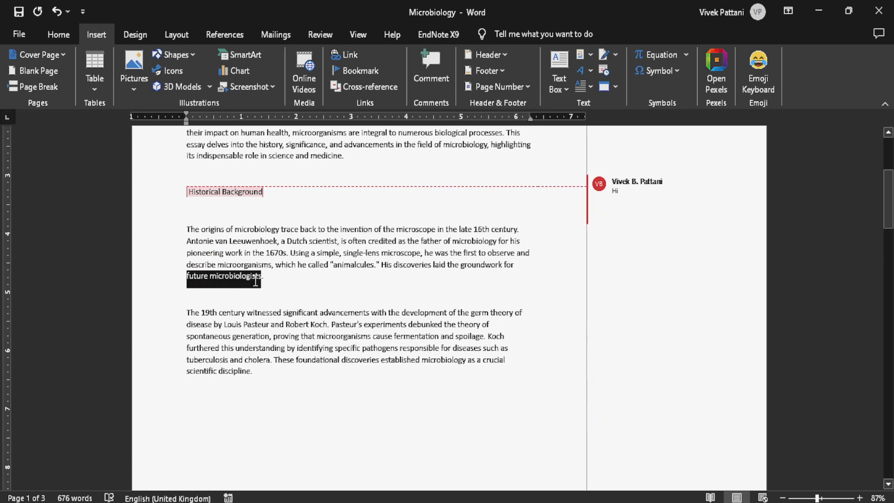
click(439, 81)
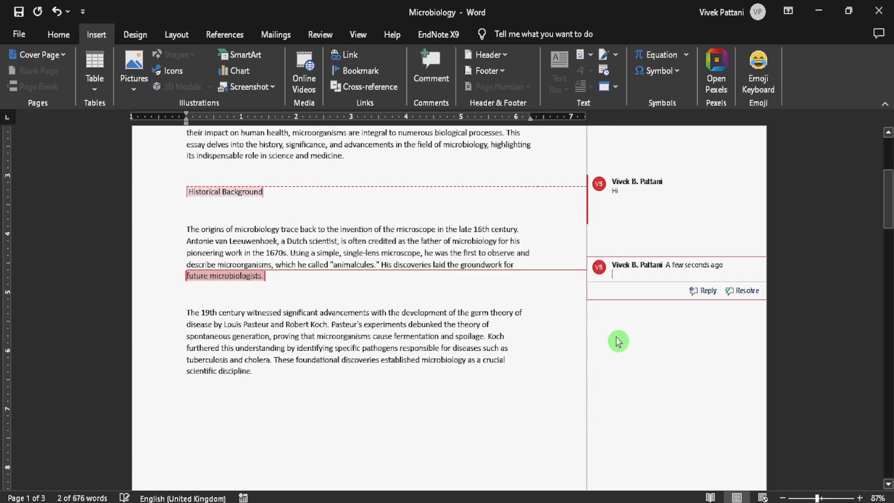
text(chan)
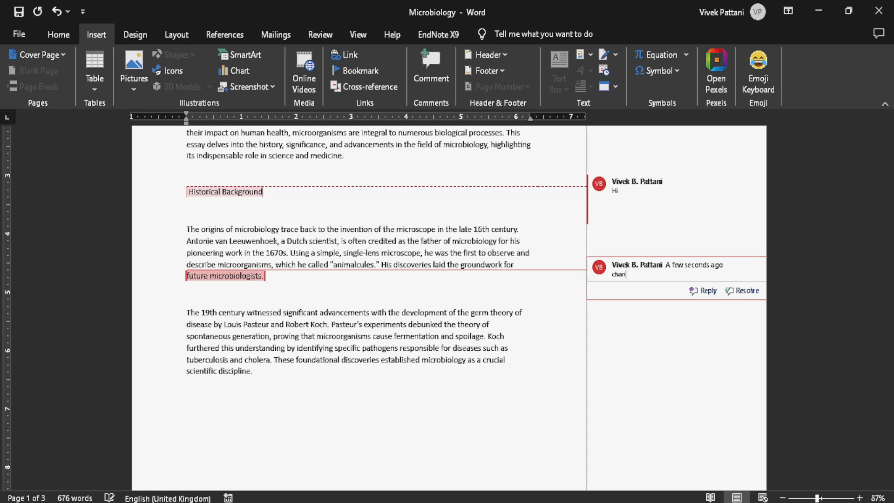
text(ge the spelling)
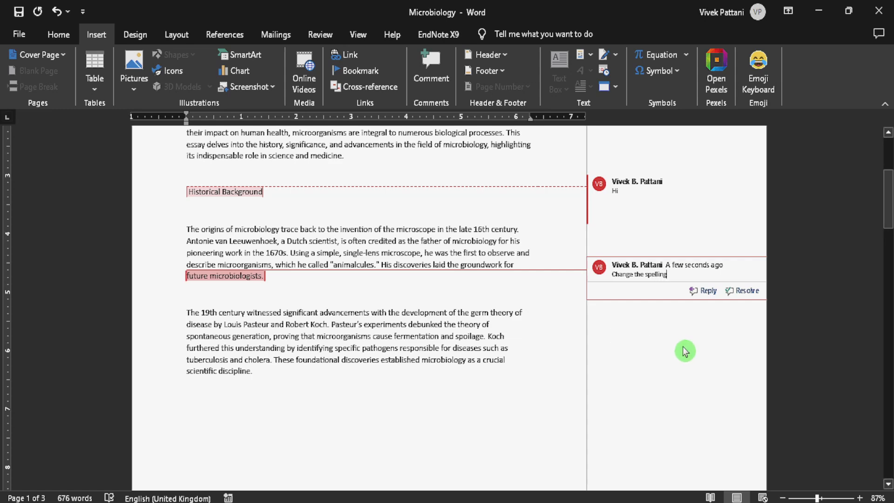
click(567, 356)
Mark the comment on the MICROBIOLOGY heading as resolved.
scroll(551, 412, up, 5)
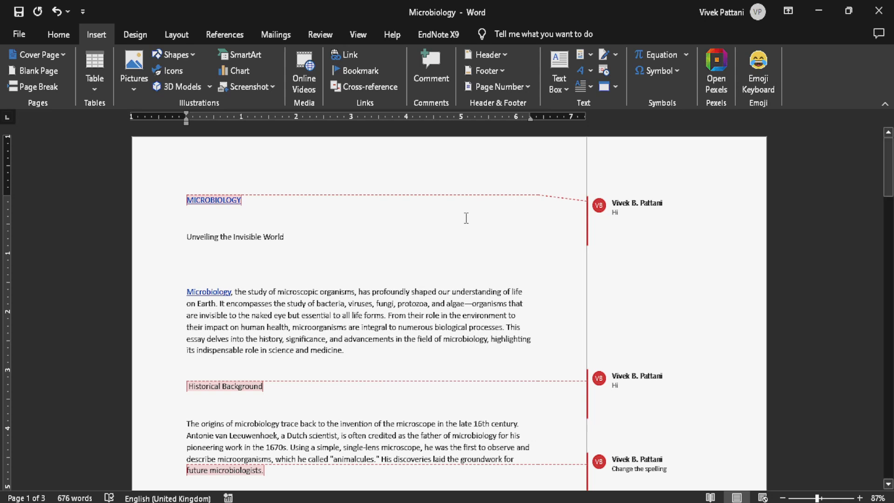
click(598, 212)
double_click(615, 212)
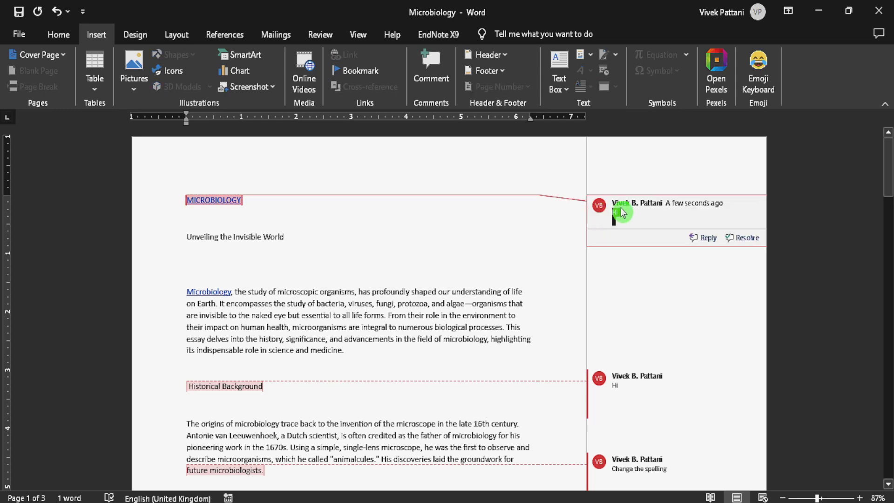
click(657, 228)
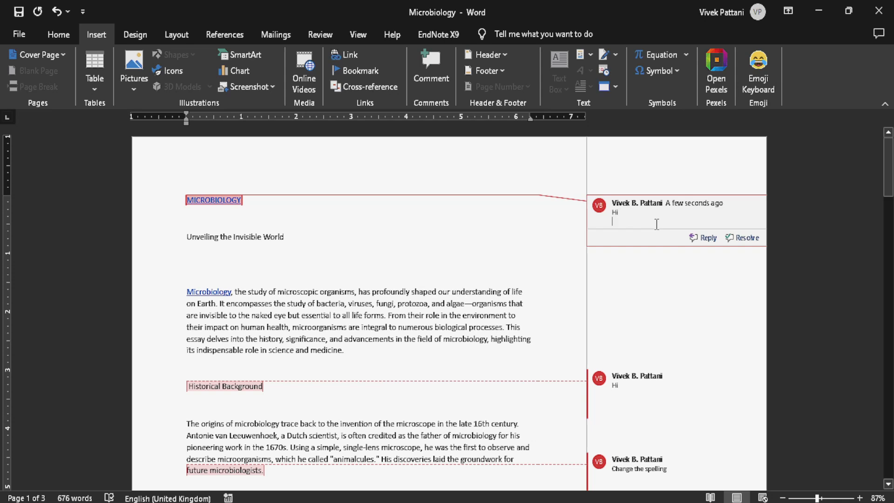
click(741, 237)
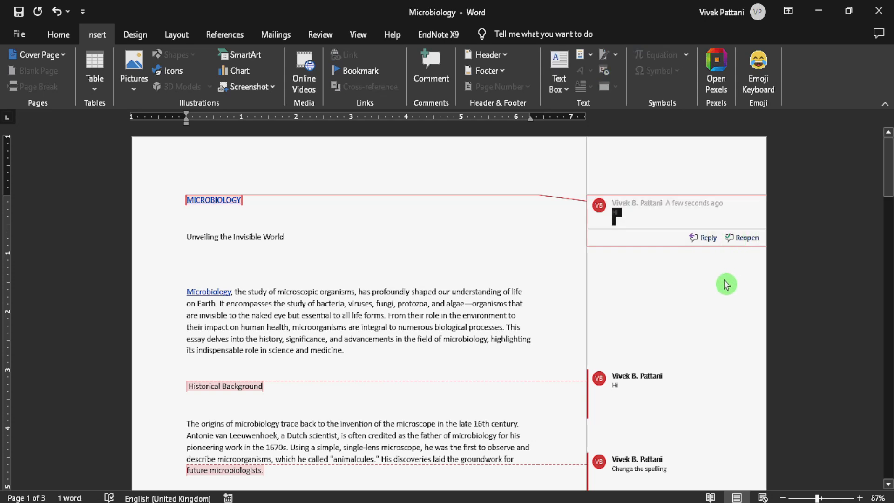
Reply "hi" to the comment on the "Historical Background" heading.
click(648, 376)
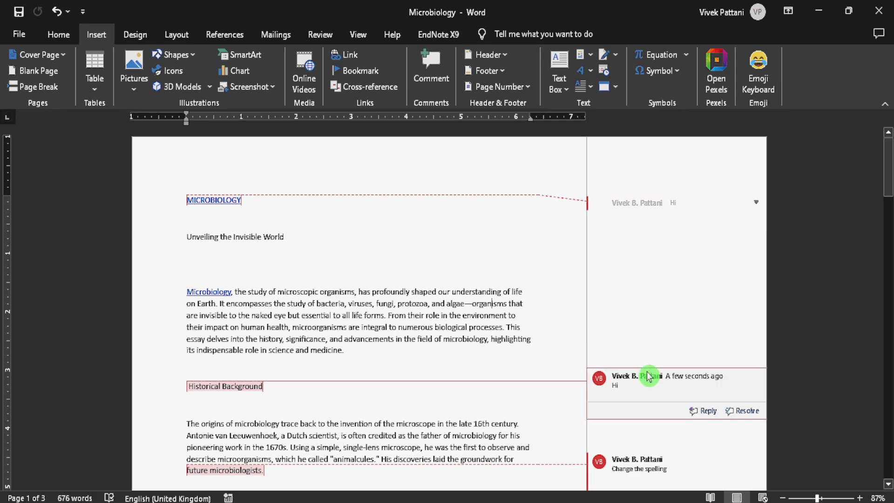
click(647, 383)
scroll(650, 384, down, 1)
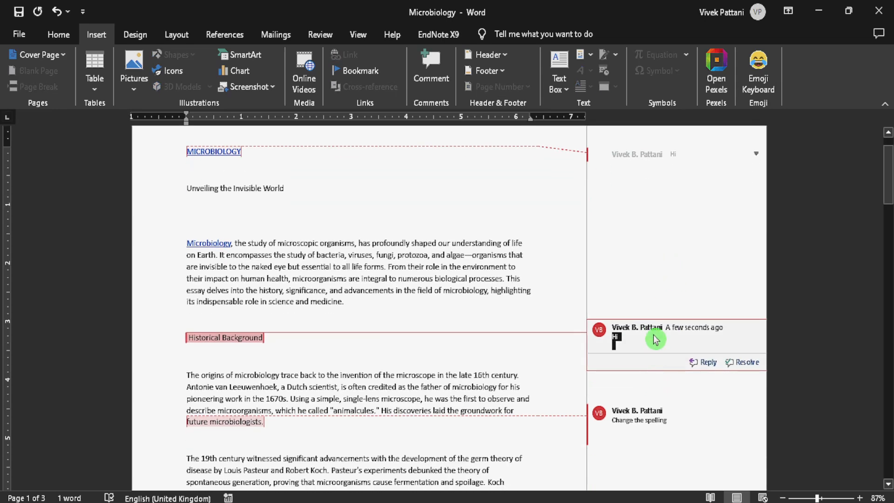
click(656, 340)
click(708, 362)
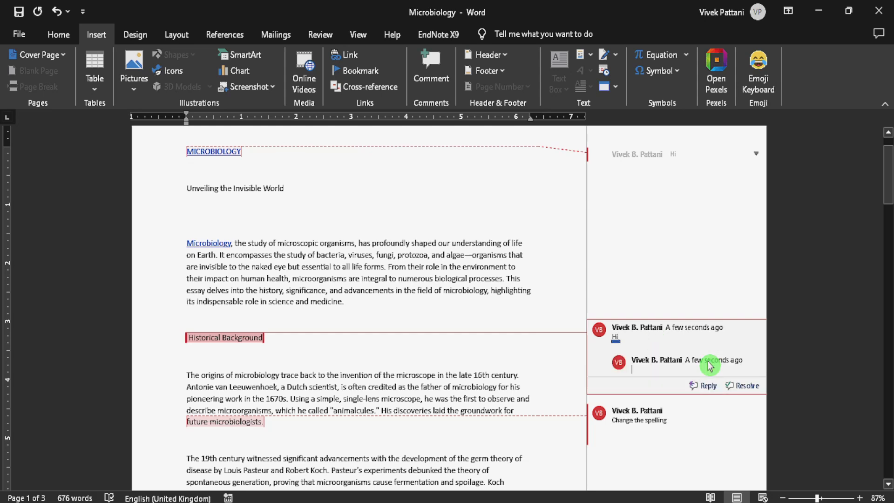
text(hi)
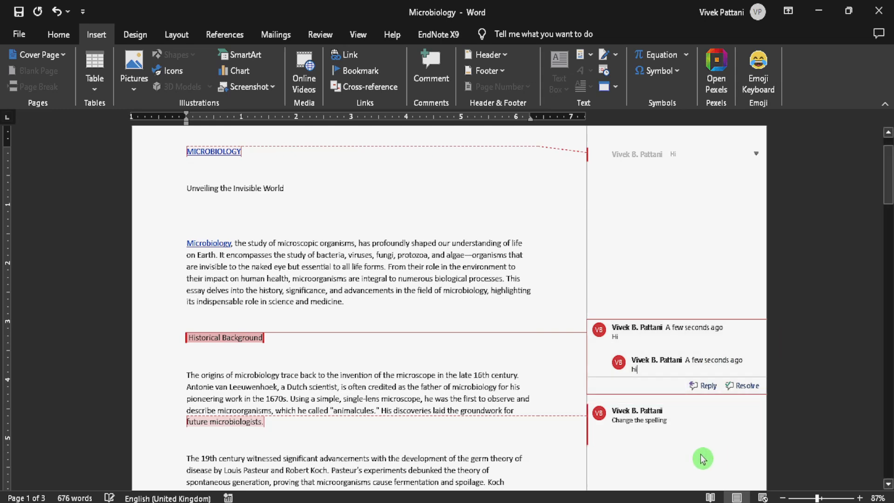
click(652, 355)
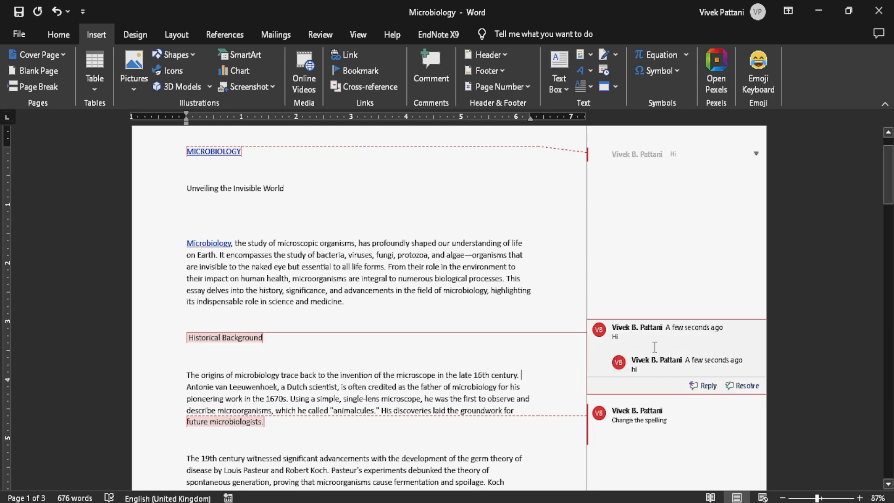
Resolve the comment thread on the "Historical Background" heading and reopen it.
click(744, 386)
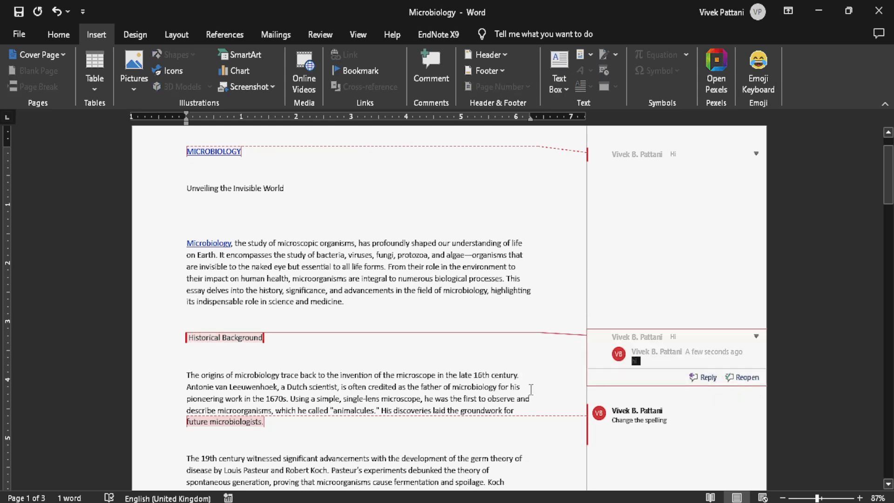
click(555, 366)
click(670, 356)
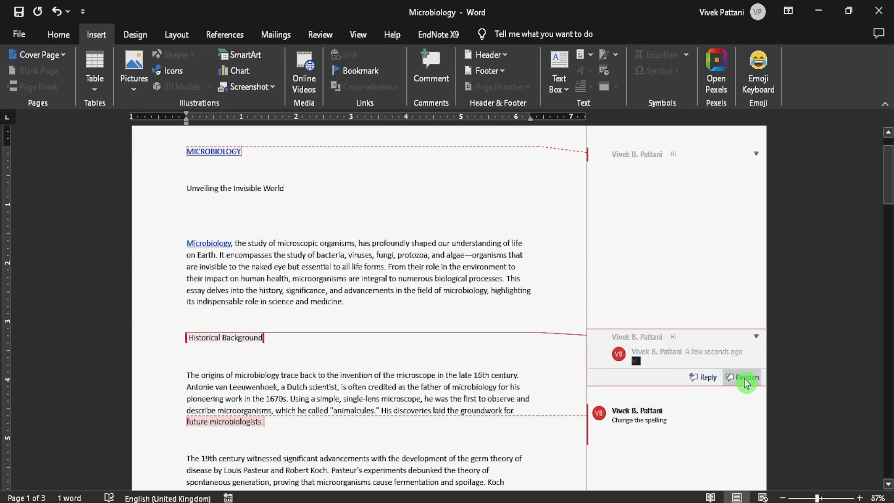
click(747, 383)
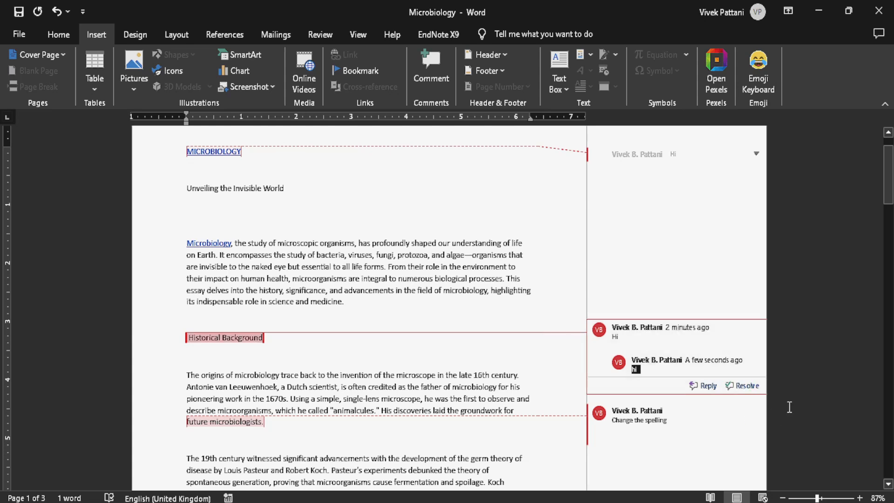
click(793, 371)
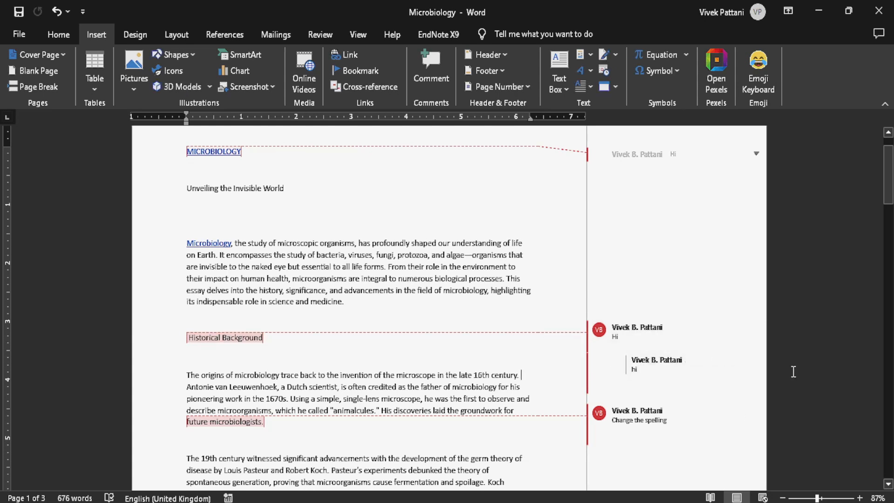
Expand the resolved MICROBIOLOGY comment, and resolve the "Change the spelling" comment on "future microbiologists.".
click(757, 158)
click(682, 408)
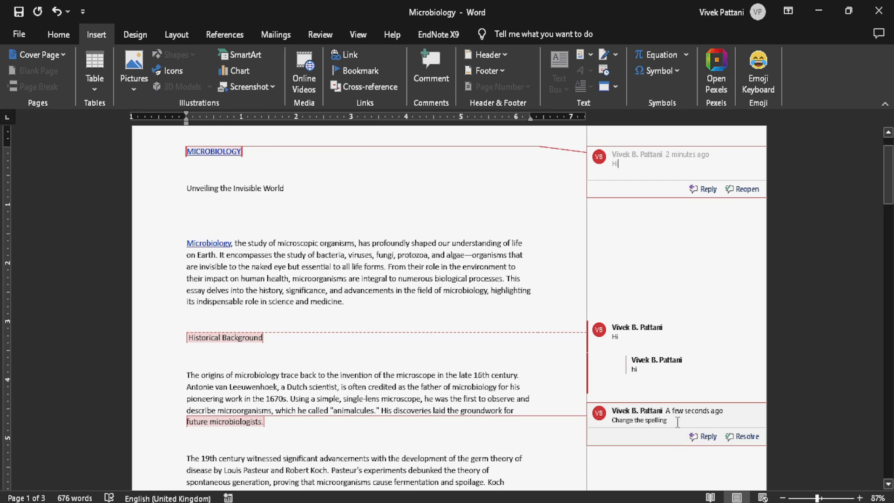
click(746, 435)
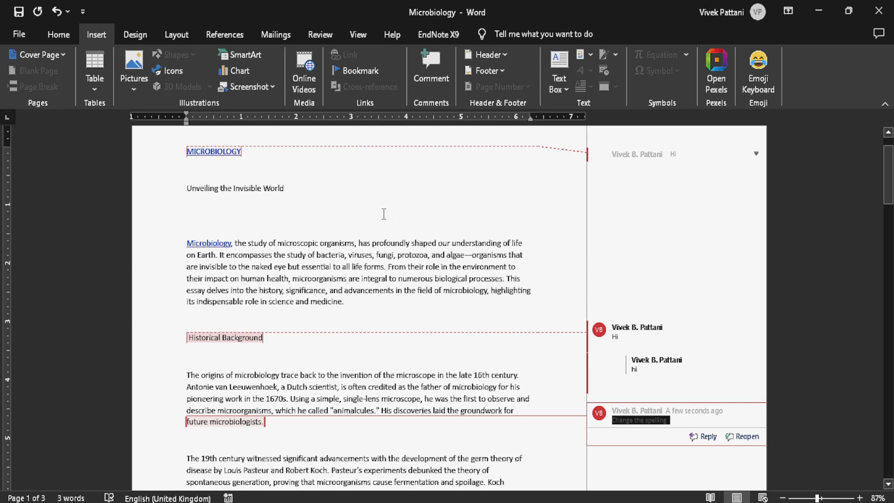
Insert a Blank built-in header reading "Microbiology" and return to the body text.
scroll(469, 302, up, 2)
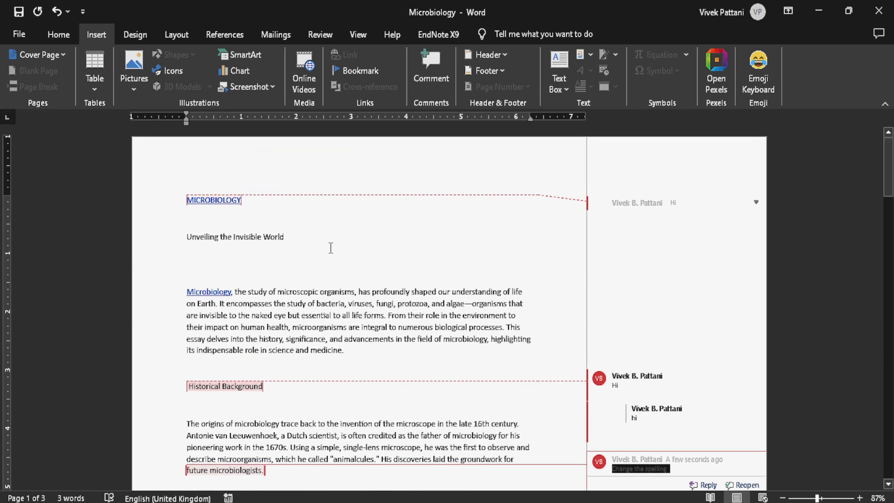
click(494, 63)
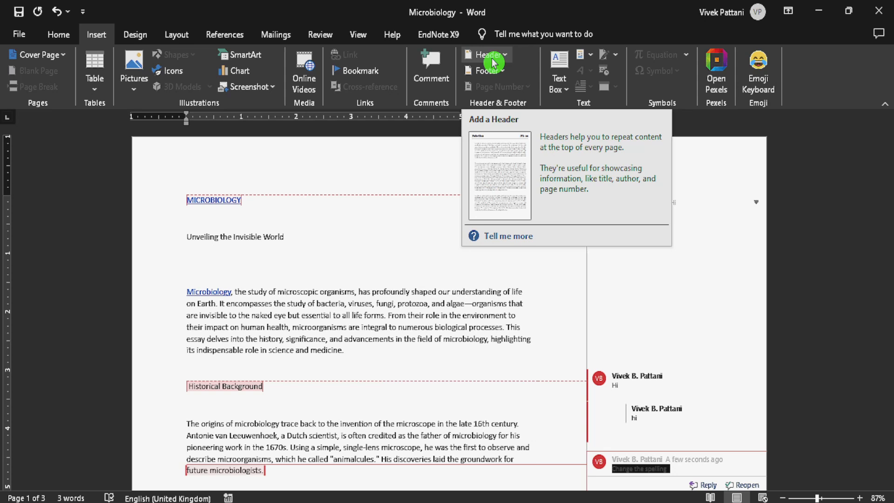
click(492, 57)
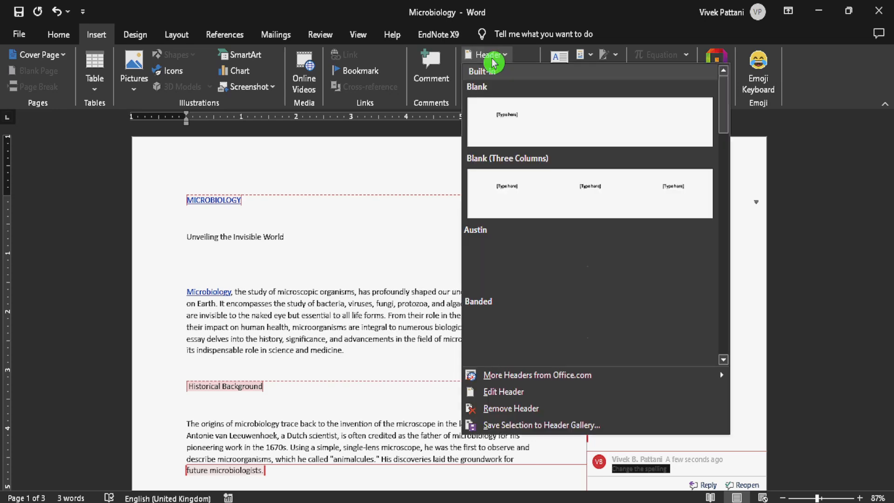
scroll(529, 179, down, 10)
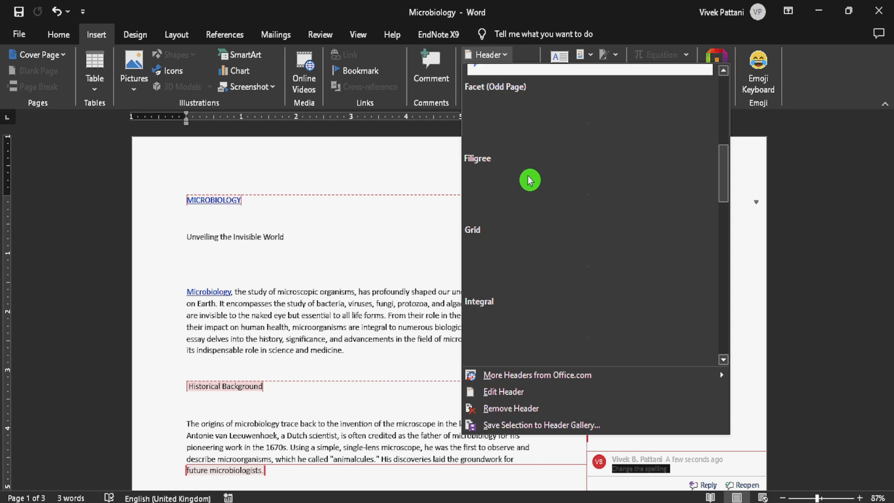
scroll(572, 325, up, 10)
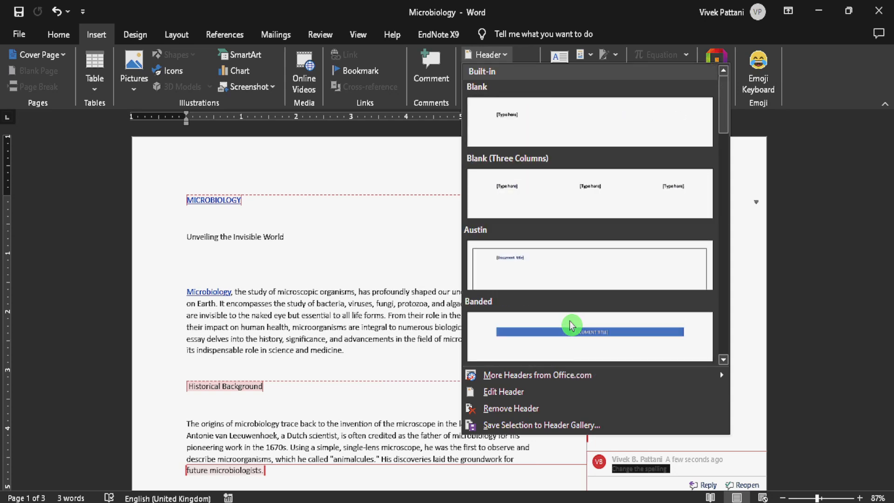
click(552, 131)
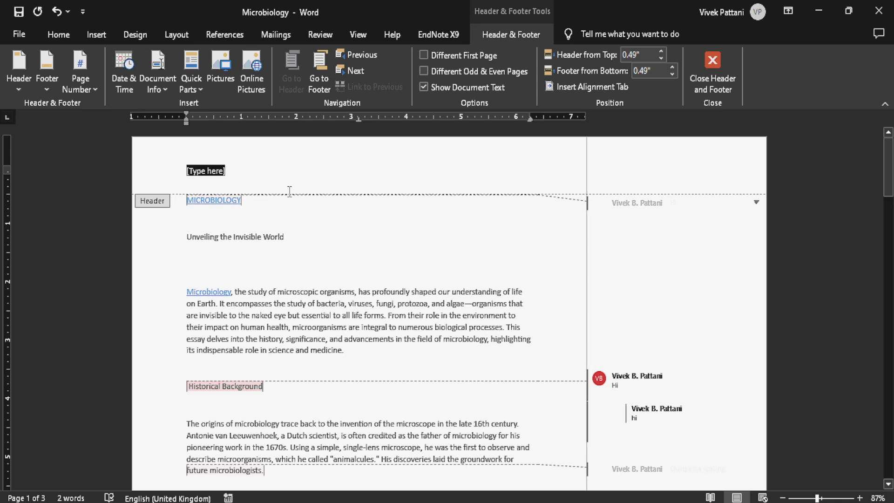
text(micro)
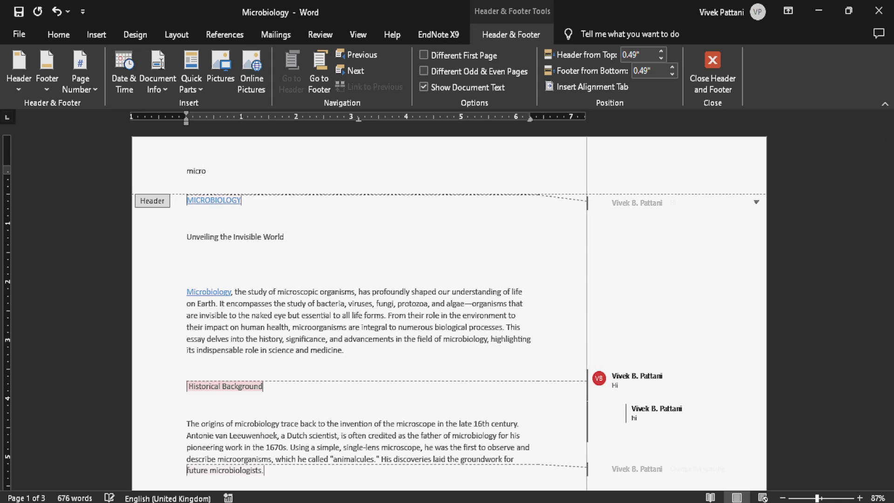
text(biology)
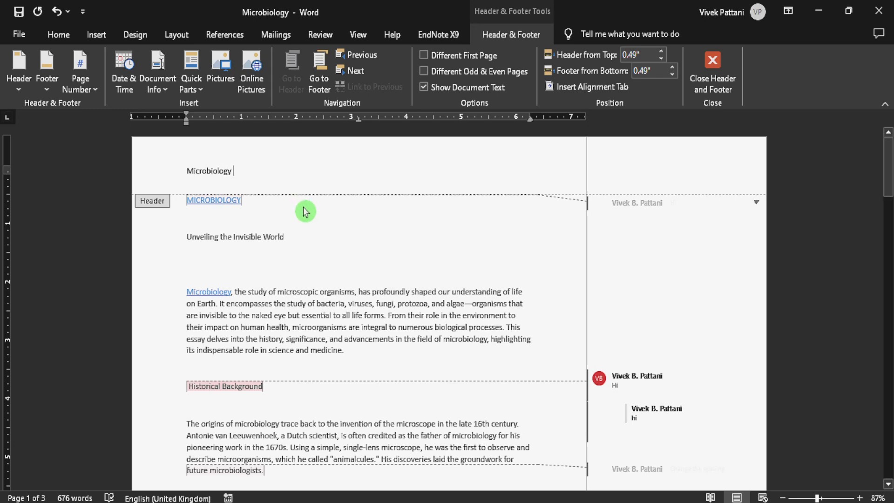
double_click(321, 292)
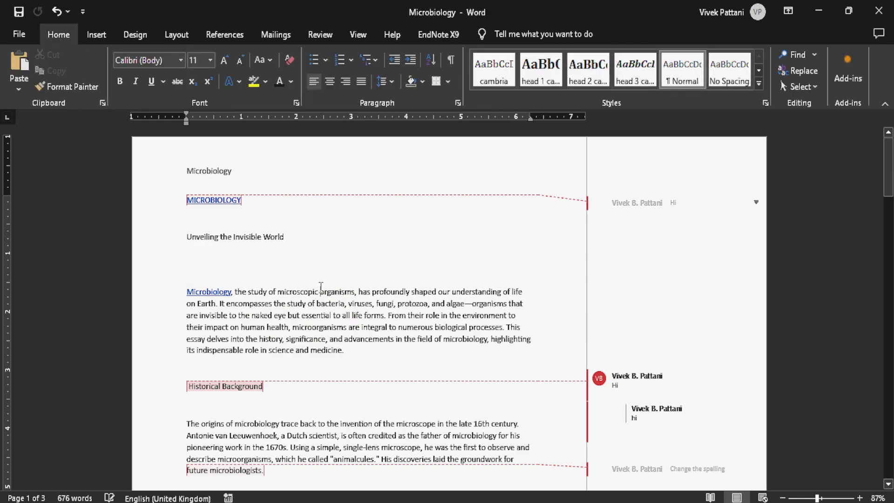
Insert a Blank built-in footer reading "Biology" and return to the body text.
scroll(259, 261, down, 10)
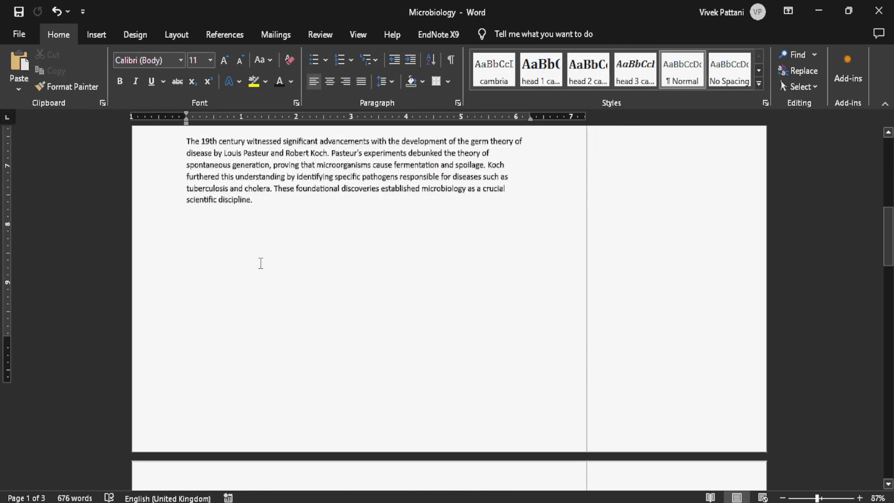
scroll(261, 263, down, 9)
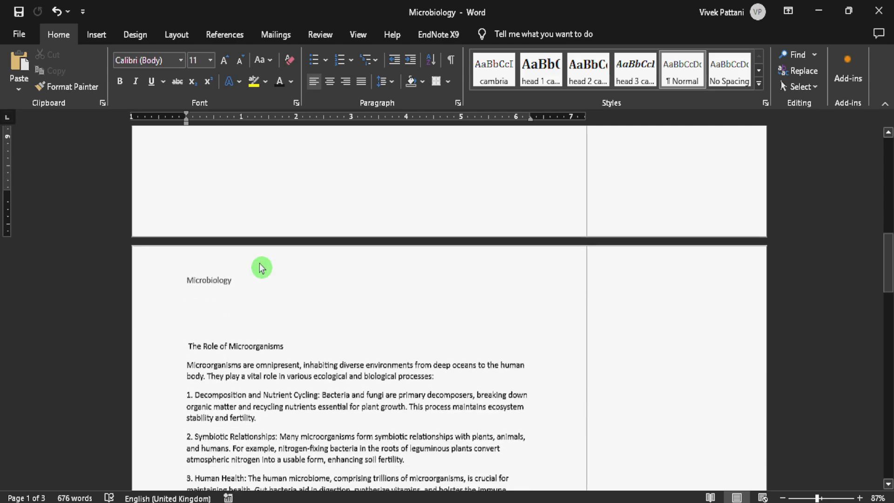
scroll(262, 270, down, 15)
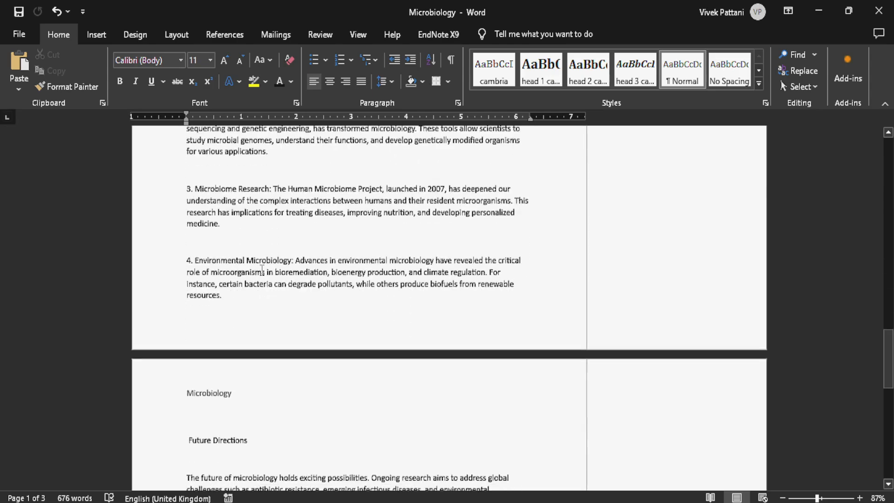
scroll(288, 351, down, 4)
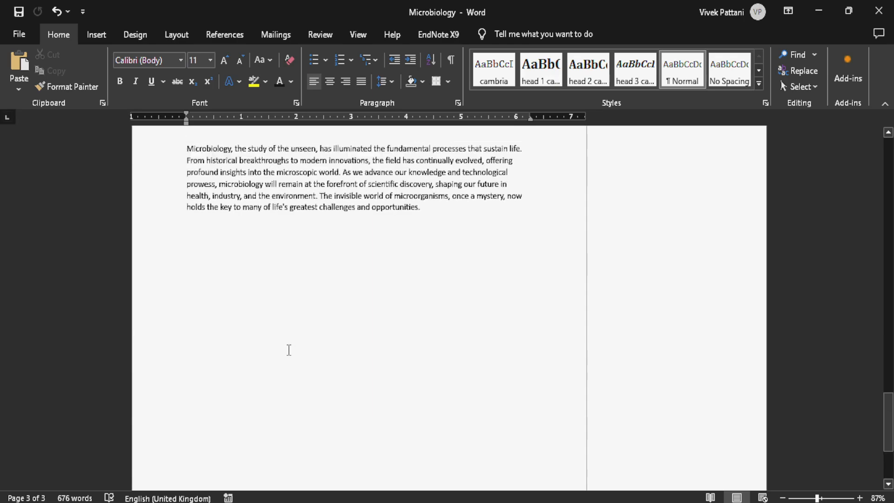
scroll(289, 351, up, 20)
scroll(290, 355, up, 15)
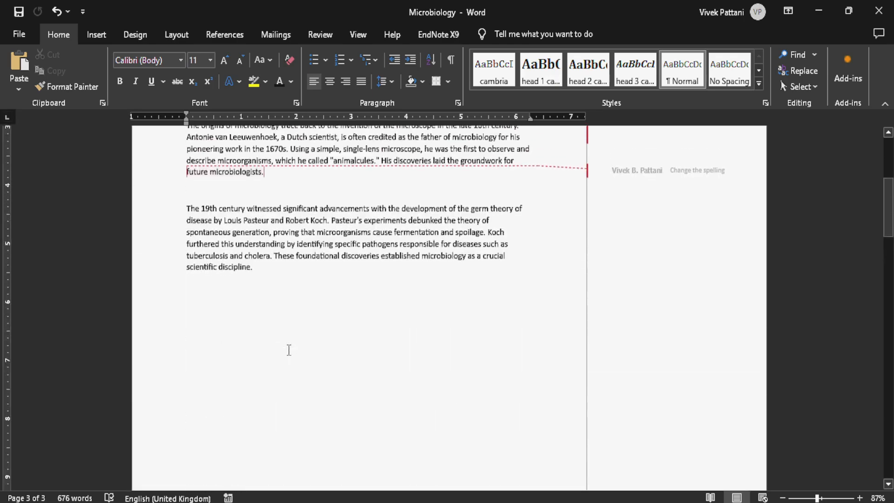
click(100, 39)
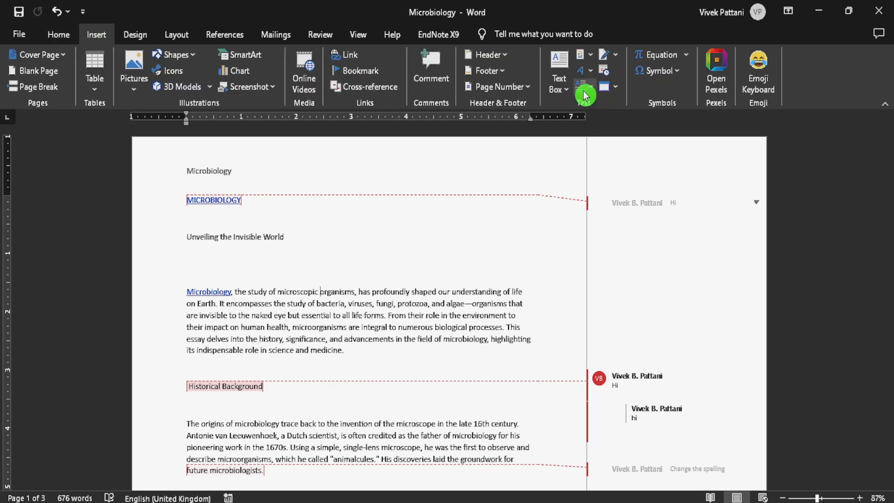
click(502, 72)
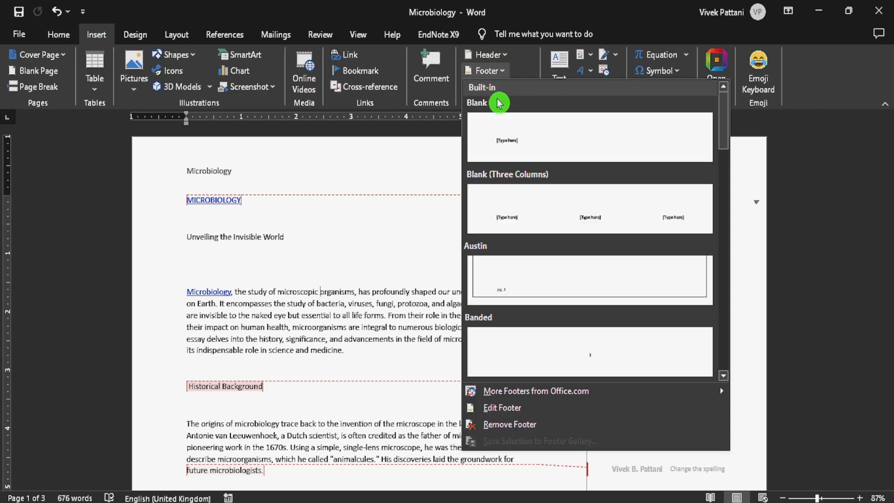
click(511, 150)
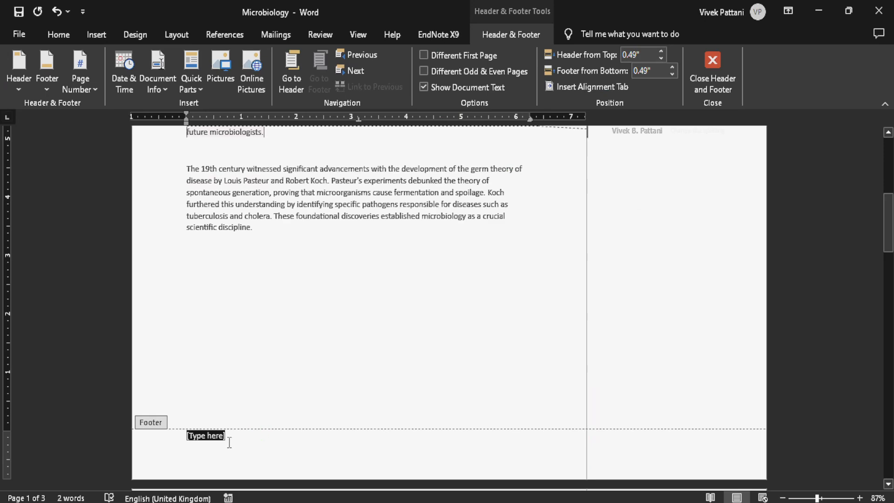
text(biology)
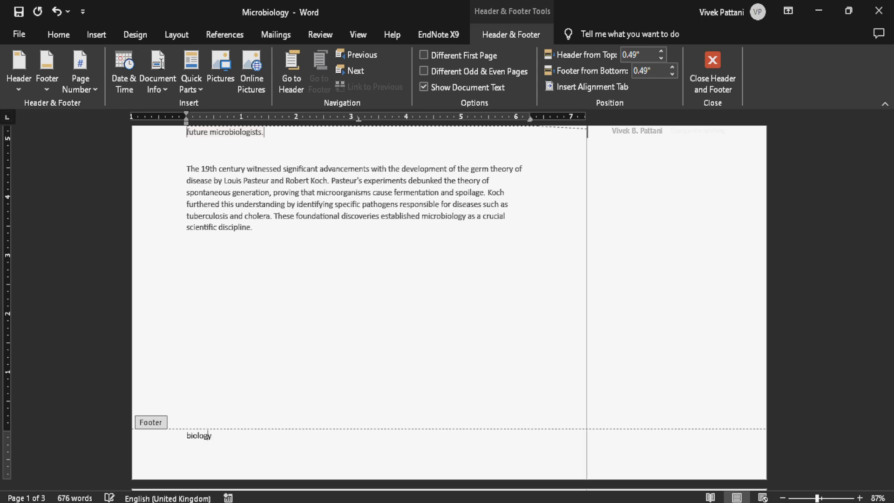
double_click(292, 309)
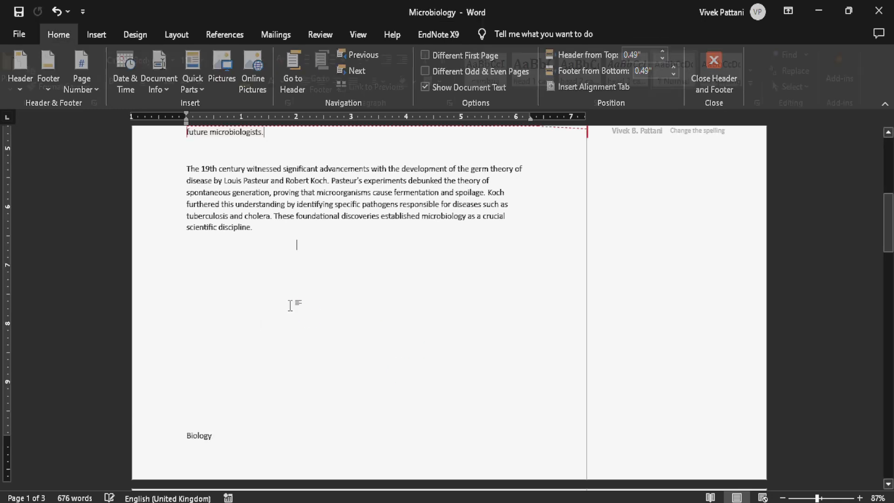
Examine the header and footer on the pages throughout the document.
scroll(295, 328, down, 4)
scroll(295, 348, down, 10)
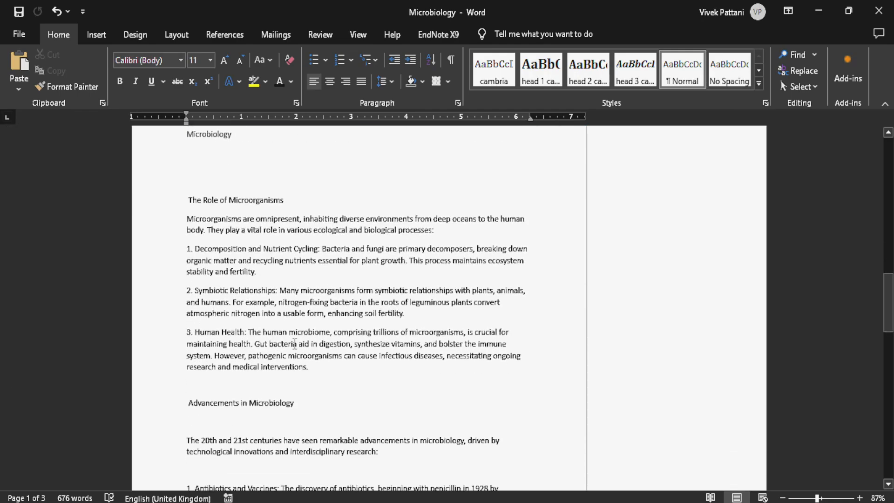
scroll(294, 344, down, 8)
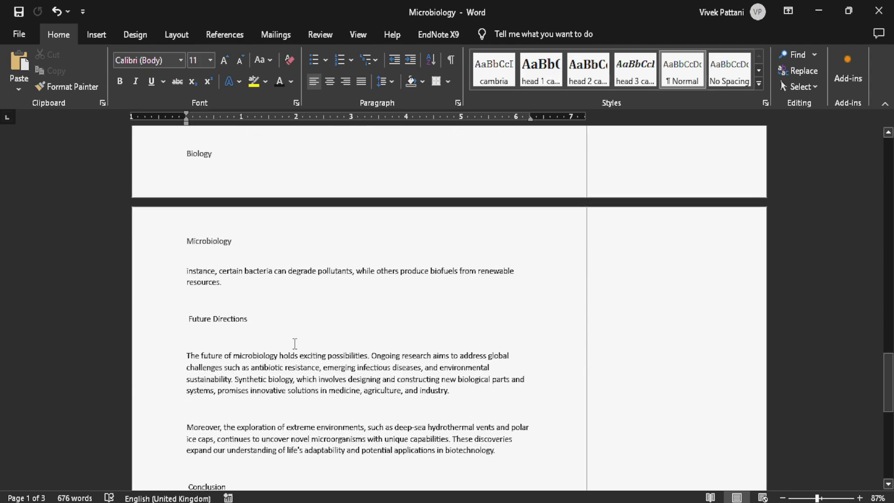
scroll(301, 394, up, 15)
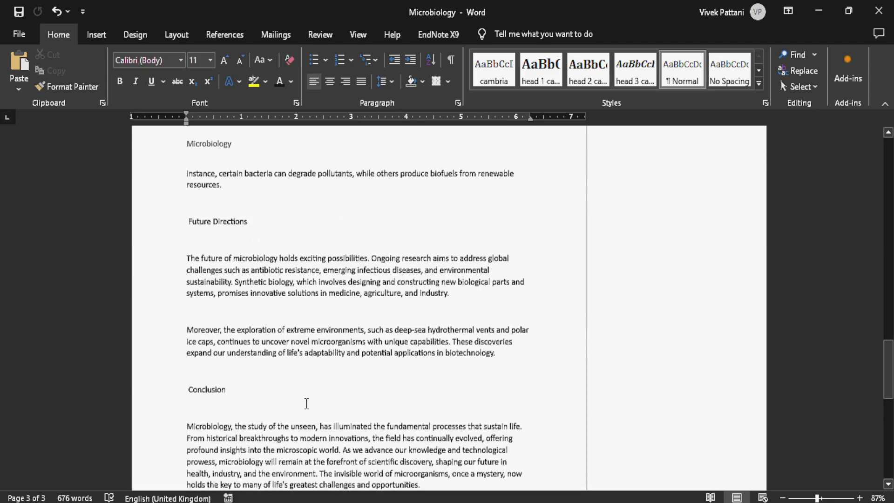
scroll(306, 403, up, 5)
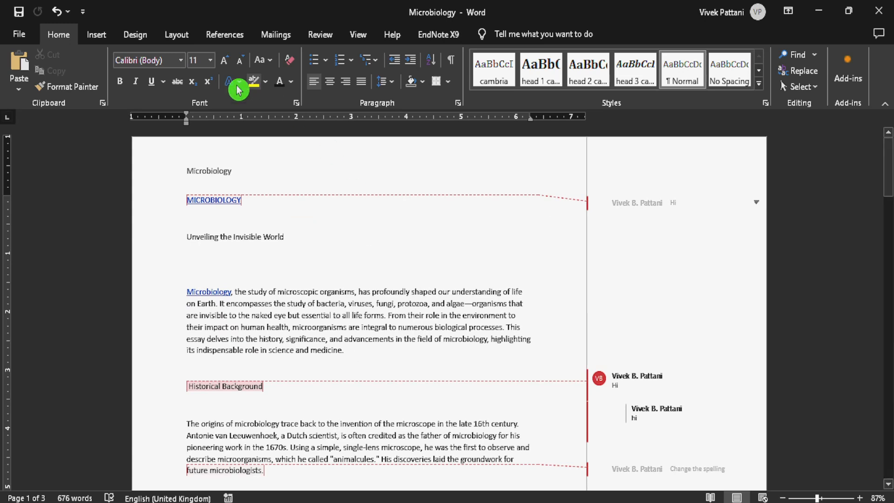
Open the header on page 1 for editing and return to the body text, and do the same with the footer.
click(98, 35)
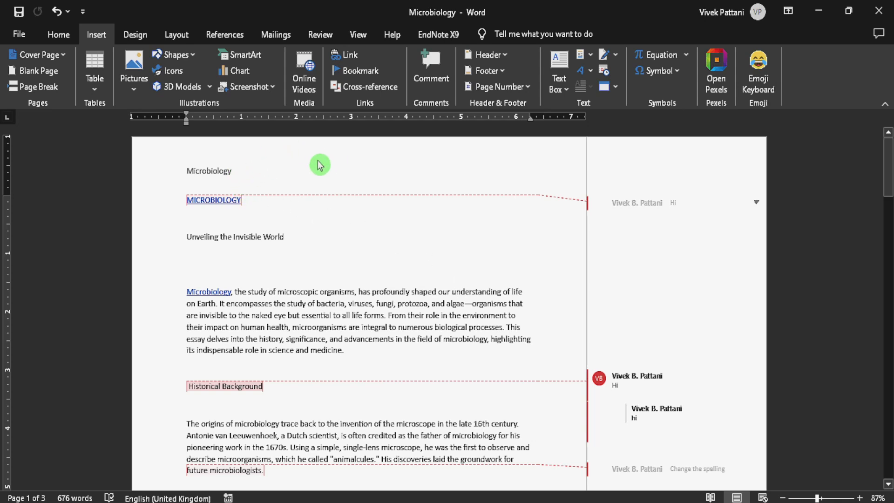
double_click(339, 156)
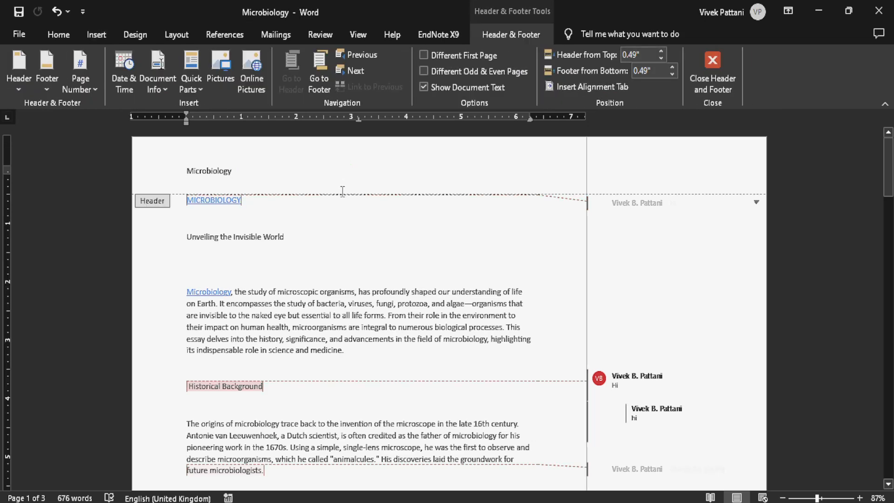
scroll(367, 253, down, 3)
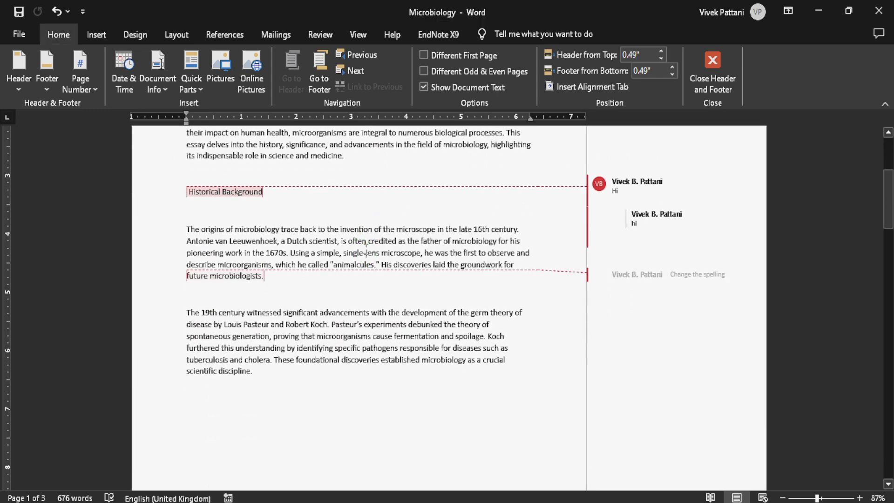
double_click(368, 251)
scroll(366, 249, down, 5)
scroll(366, 249, down, 1)
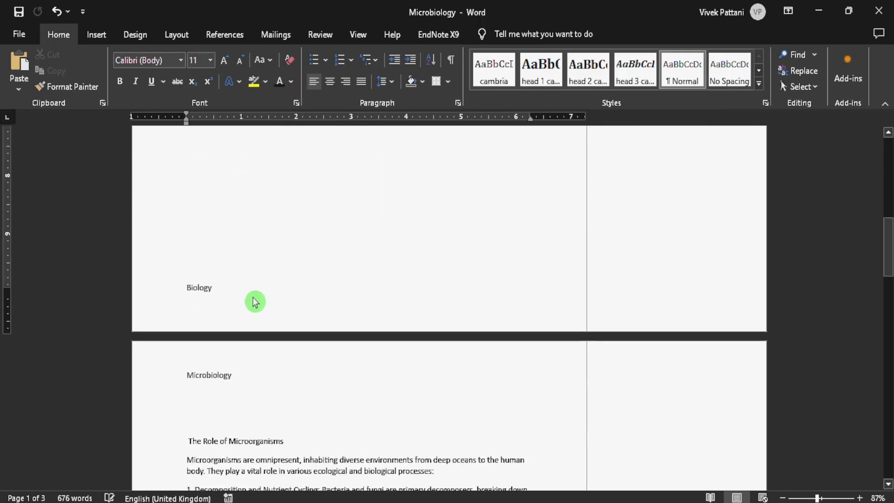
double_click(237, 317)
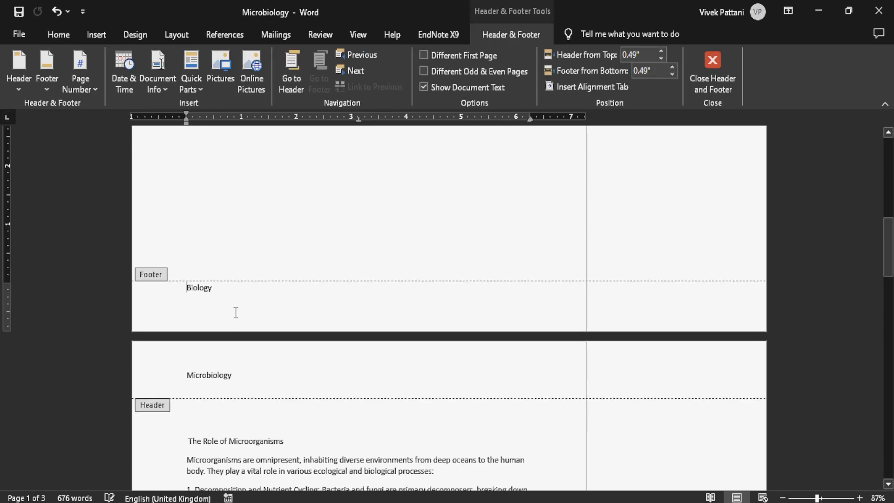
double_click(308, 243)
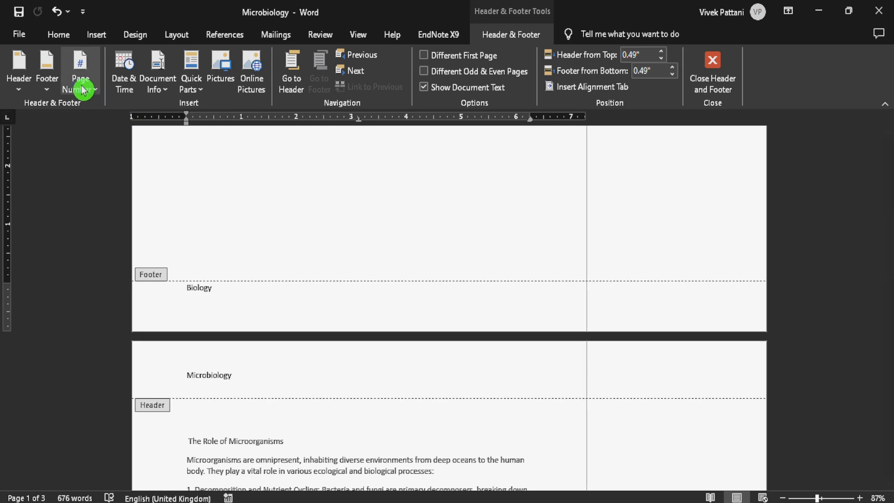
double_click(300, 223)
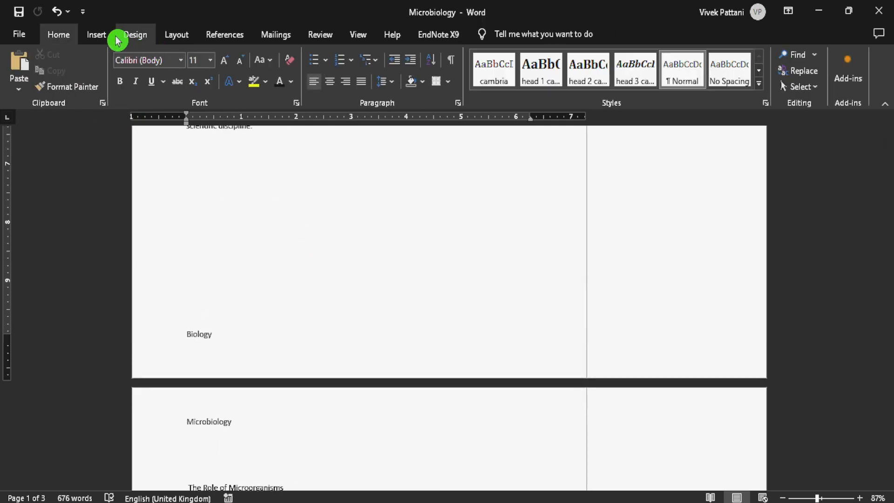
Insert a Plain Number 1 page number at the top of the page and leave header editing.
click(98, 35)
click(525, 88)
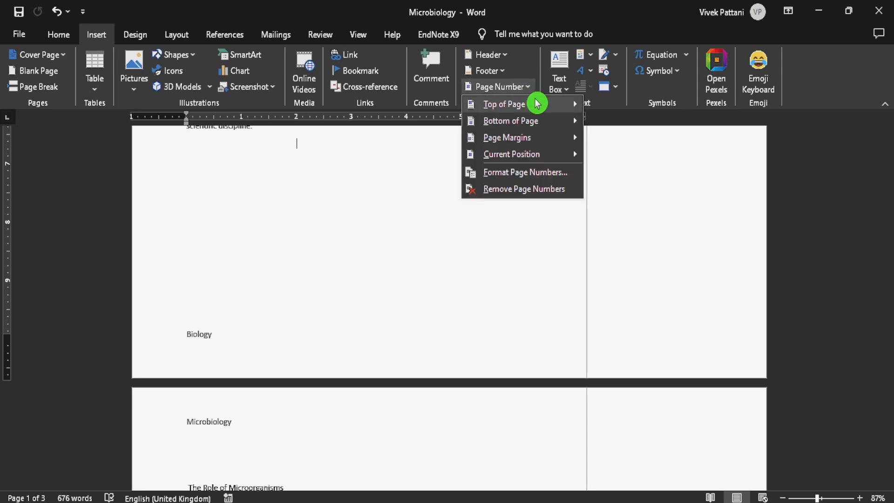
mouse_move(566, 110)
click(634, 144)
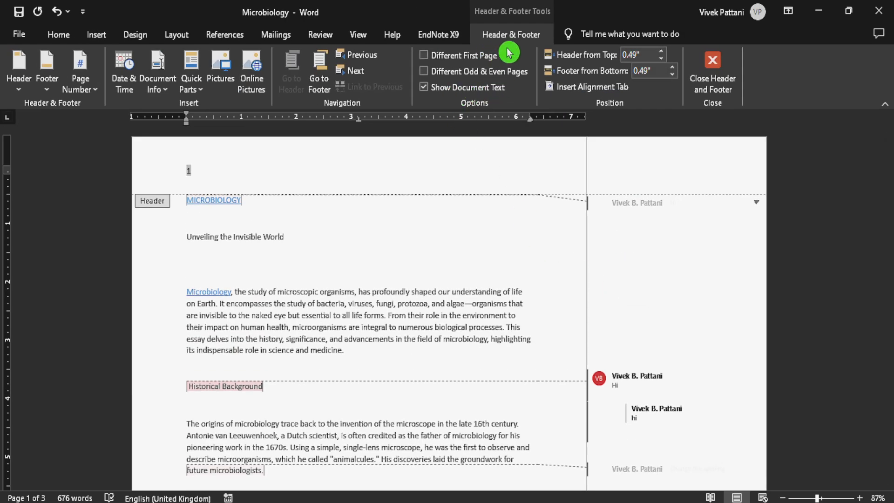
click(715, 72)
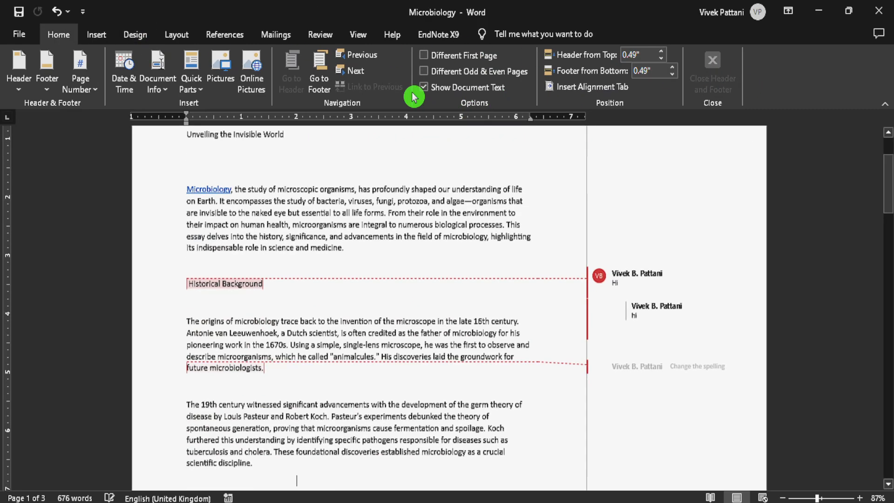
Insert a Plain Number 2 page number at the bottom of the page and return to the body text.
click(102, 42)
click(530, 87)
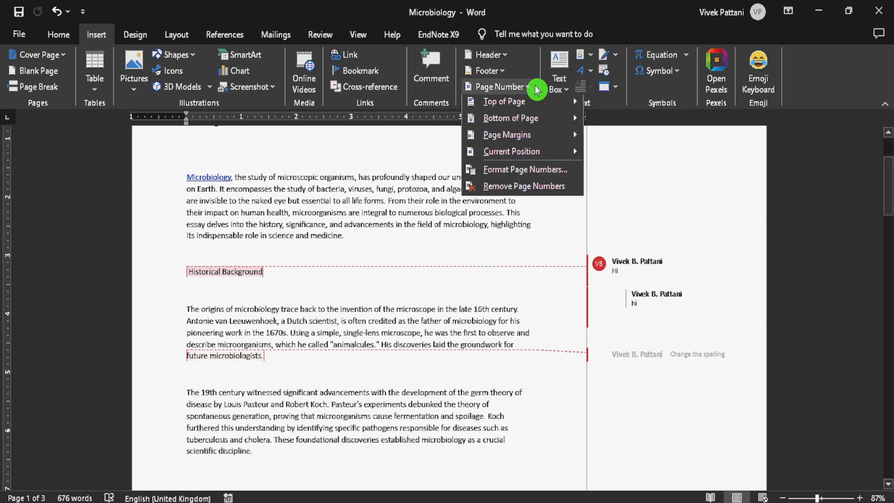
mouse_move(534, 118)
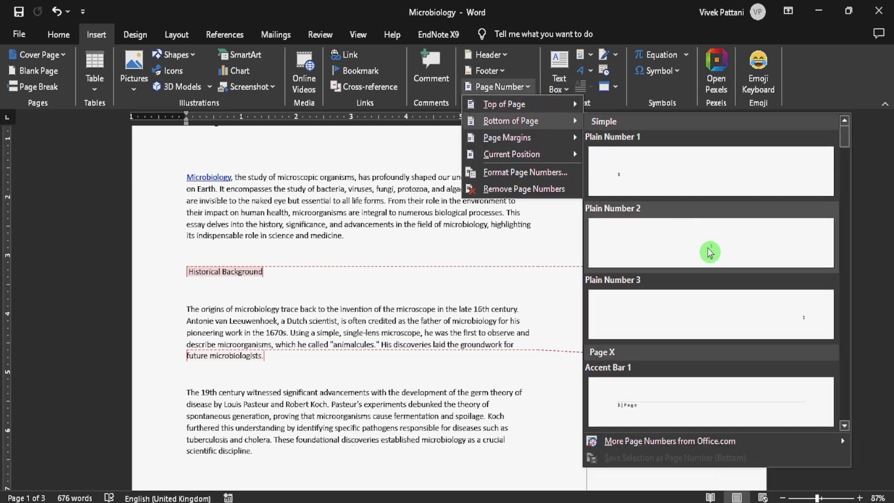
click(652, 251)
double_click(457, 293)
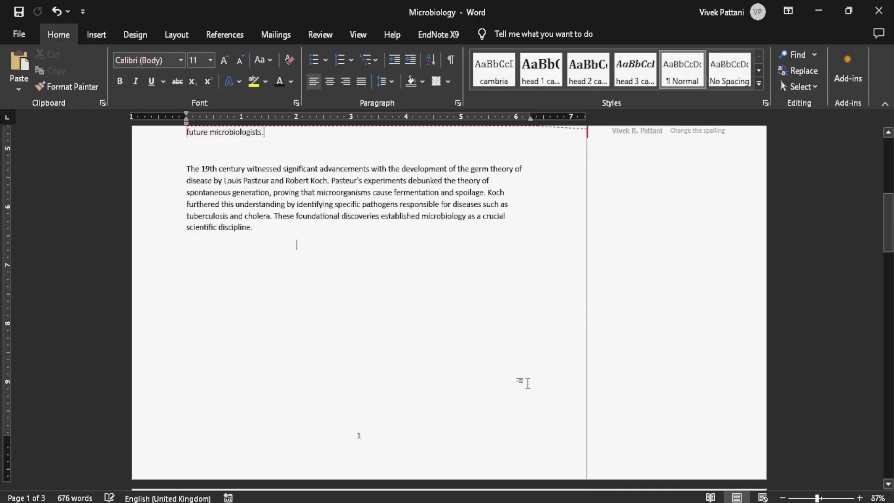
Check the top and bottom page numbers on every page of the document.
scroll(524, 383, down, 4)
scroll(528, 380, down, 12)
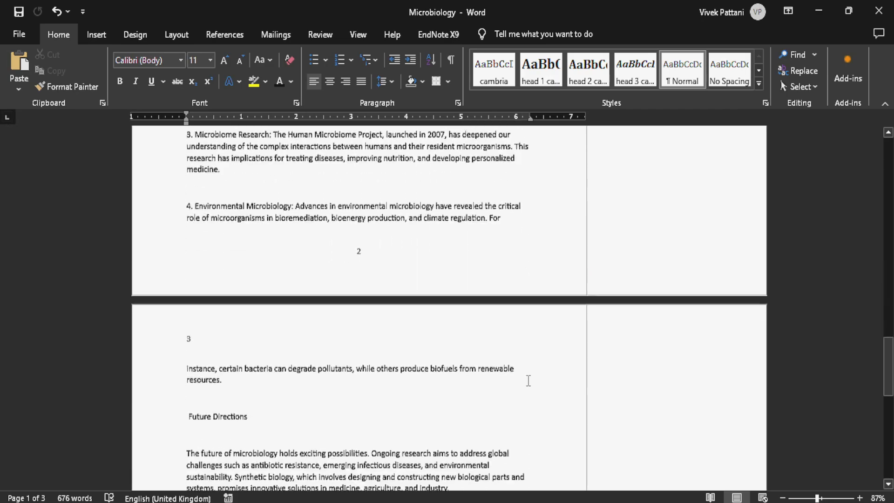
scroll(528, 380, down, 6)
scroll(527, 378, up, 20)
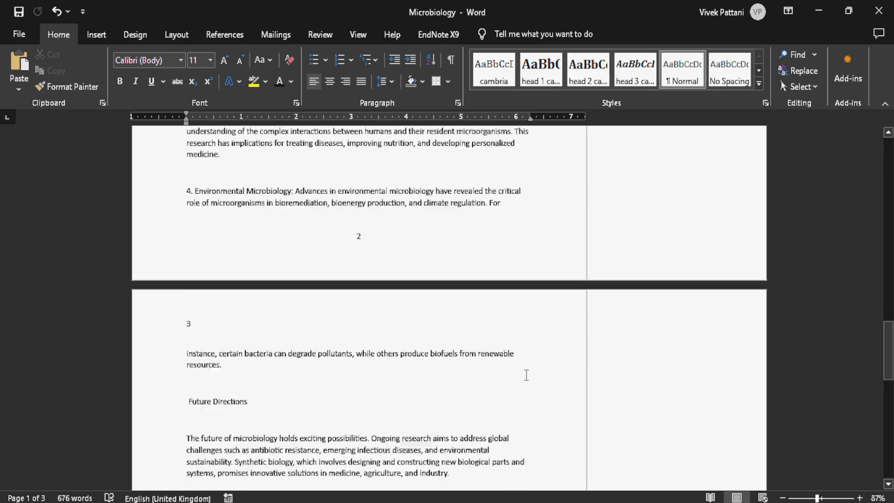
scroll(521, 374, up, 8)
Browse the available page number styles for the page margins and the bottom of the page.
click(97, 34)
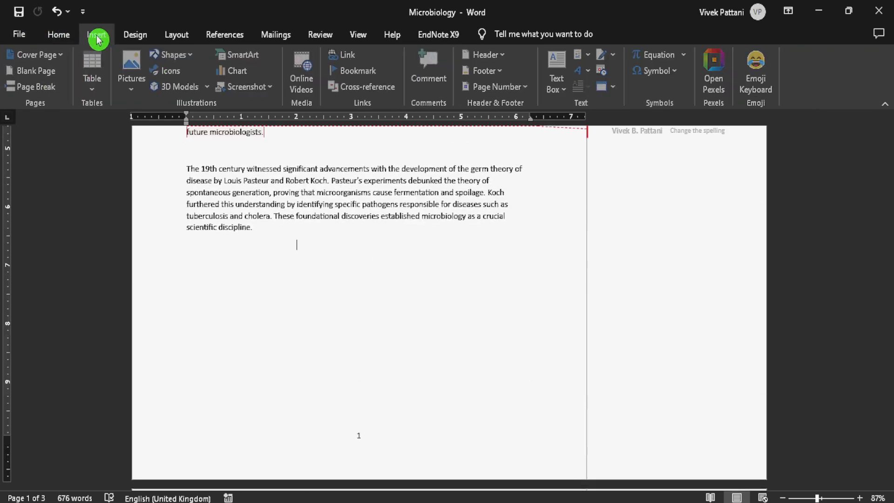
click(511, 88)
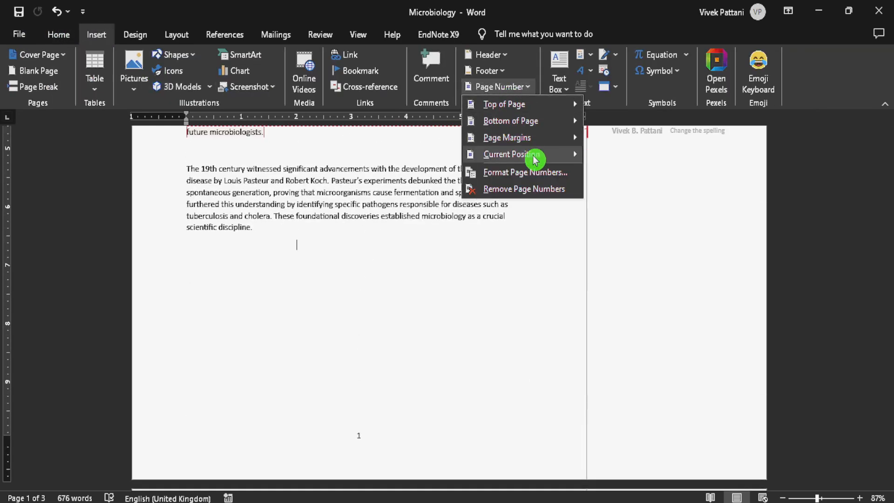
mouse_move(535, 158)
scroll(620, 237, down, 8)
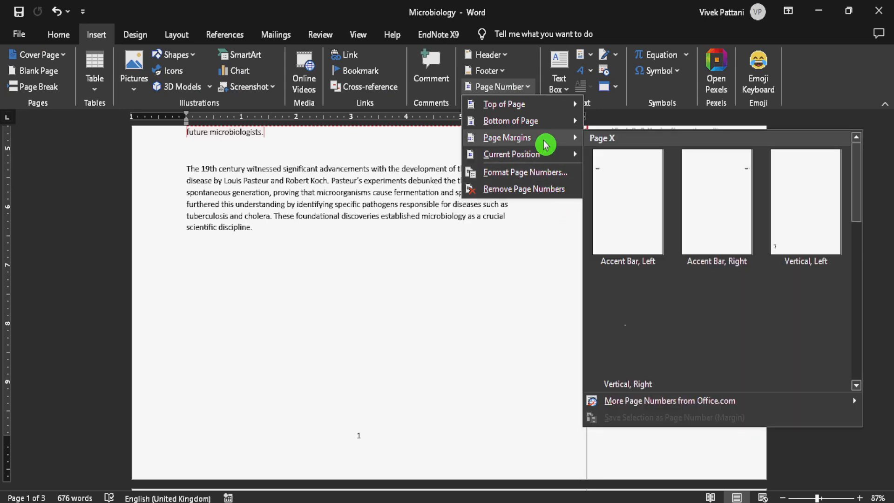
mouse_move(544, 122)
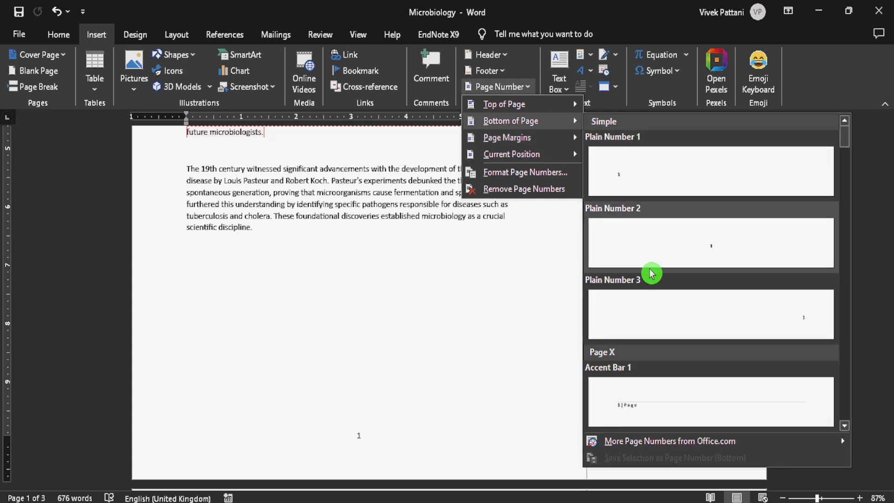
scroll(652, 284, down, 10)
scroll(654, 289, down, 5)
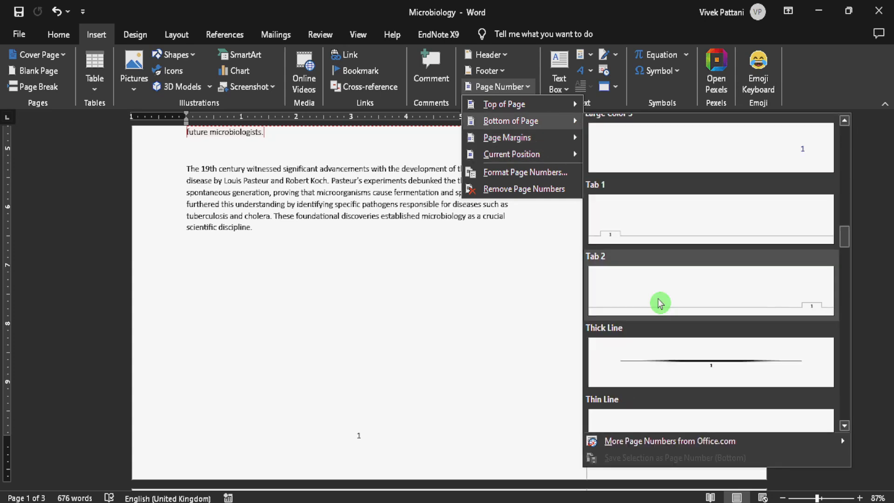
scroll(656, 305, down, 5)
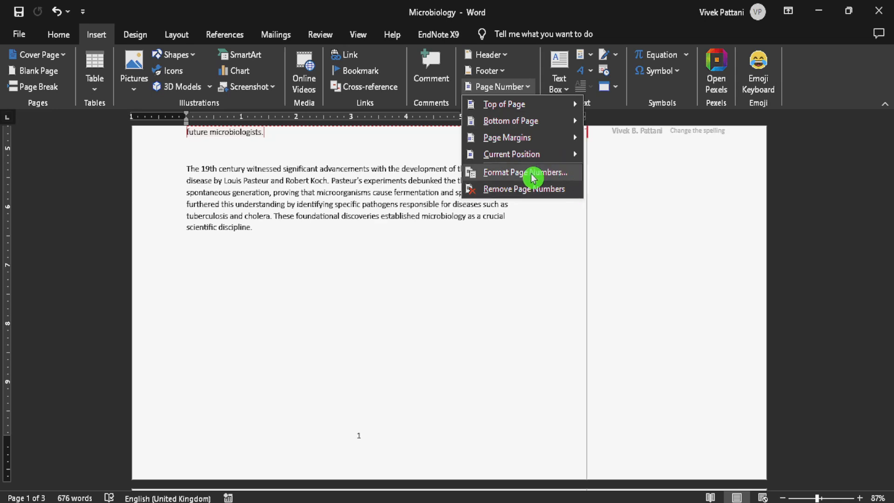
Review the available number formats and set the page numbering to start at 10.
click(528, 178)
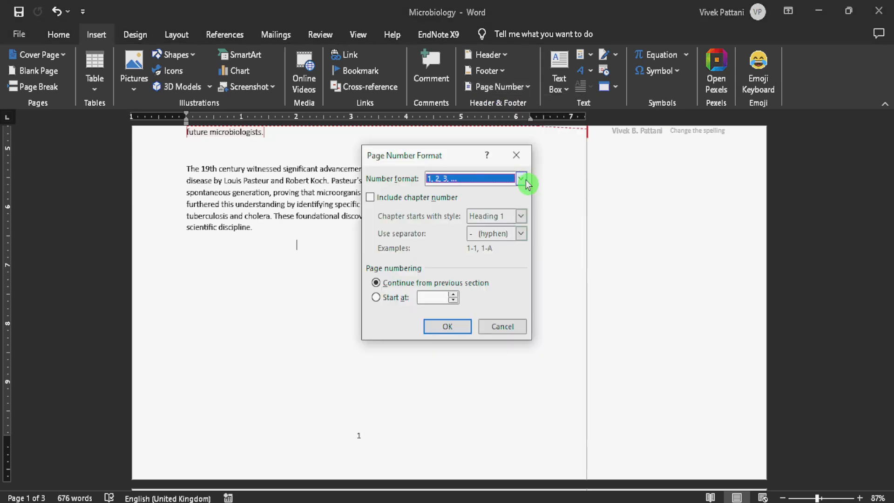
click(521, 178)
scroll(485, 217, down, 2)
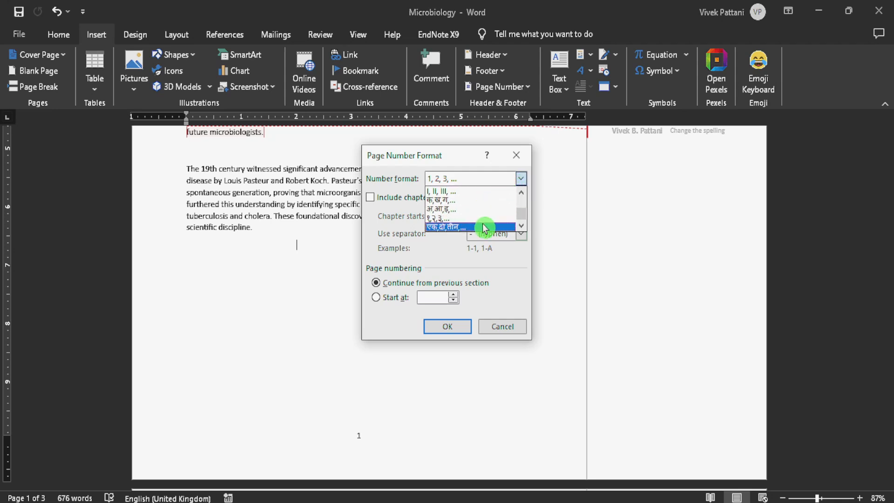
scroll(486, 223, up, 2)
scroll(485, 227, up, 1)
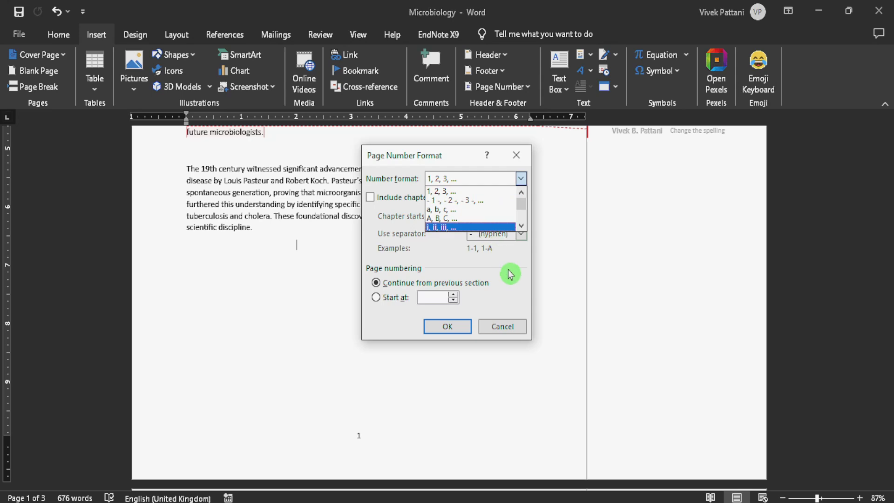
click(383, 303)
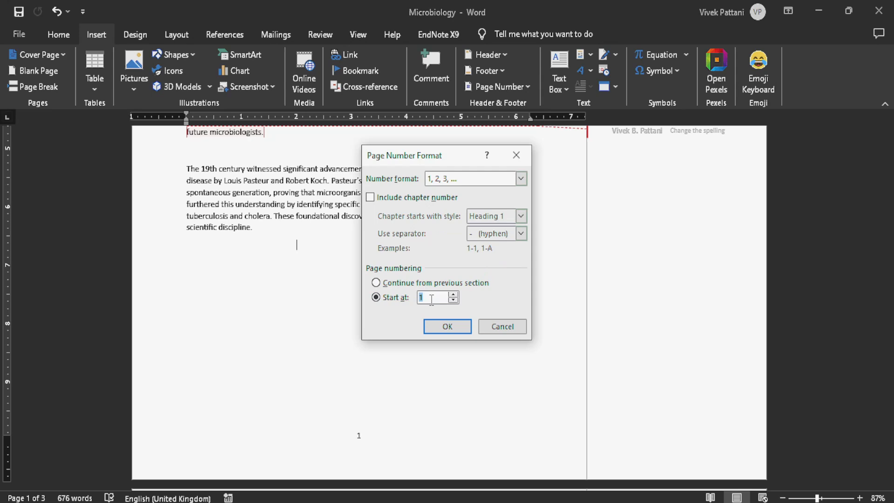
click(453, 326)
Examine the renumbered pages from the first page through to the Conclusion section.
scroll(467, 316, up, 5)
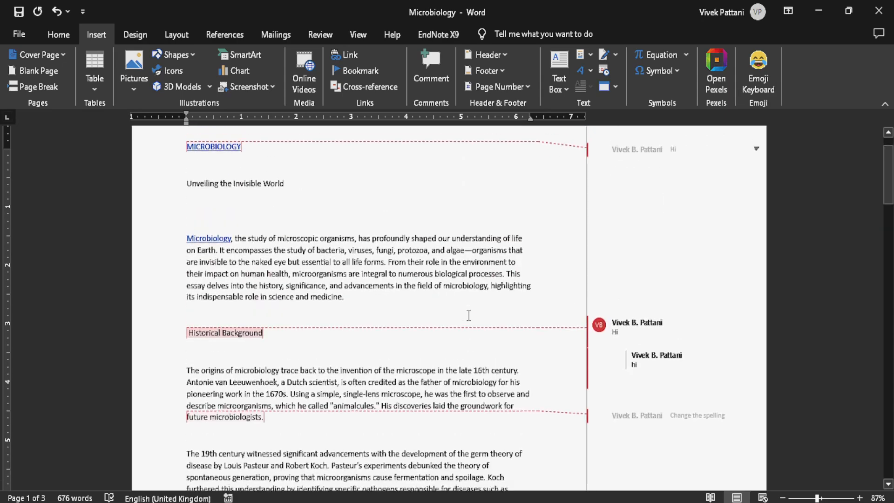
scroll(468, 317, down, 9)
scroll(469, 319, down, 10)
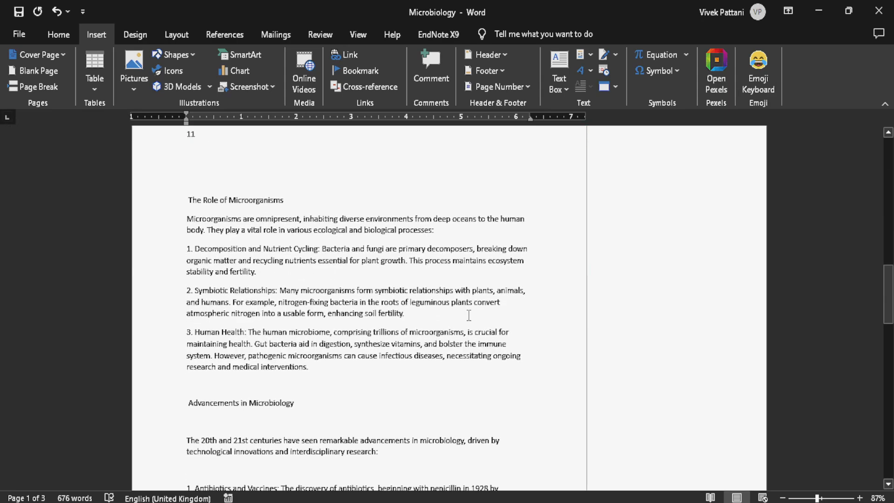
scroll(469, 315, down, 10)
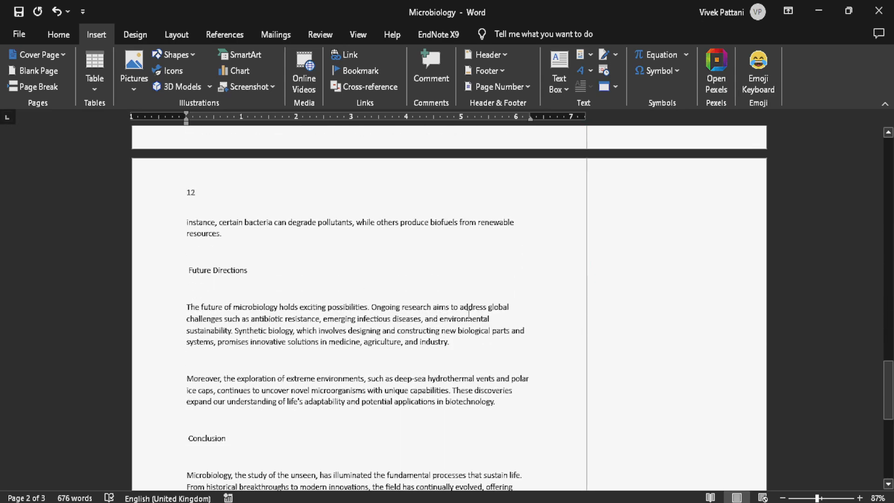
scroll(469, 316, up, 15)
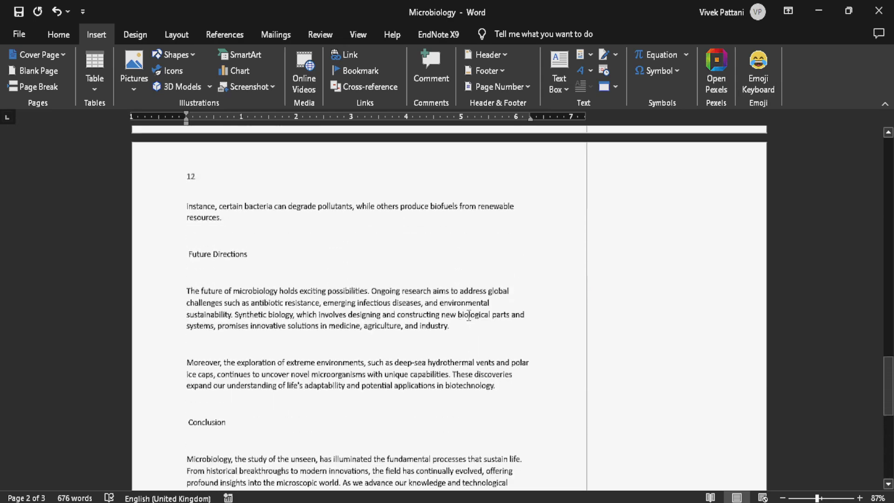
scroll(469, 316, up, 6)
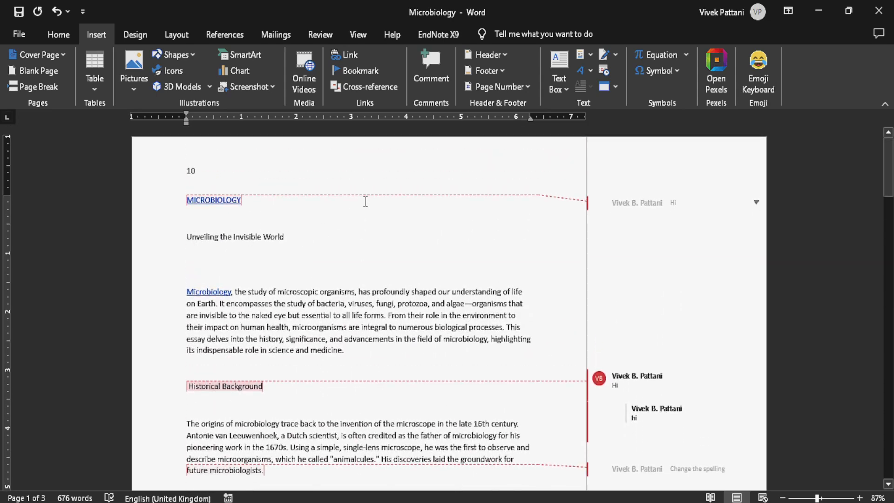
Insert a built-in Simple Text Box below "Unveiling the Invisible World" and return to the body text.
click(565, 89)
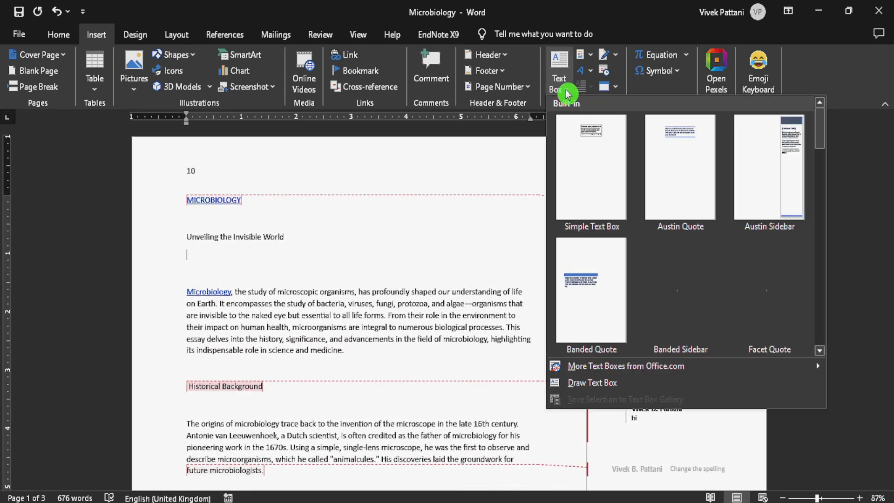
click(624, 255)
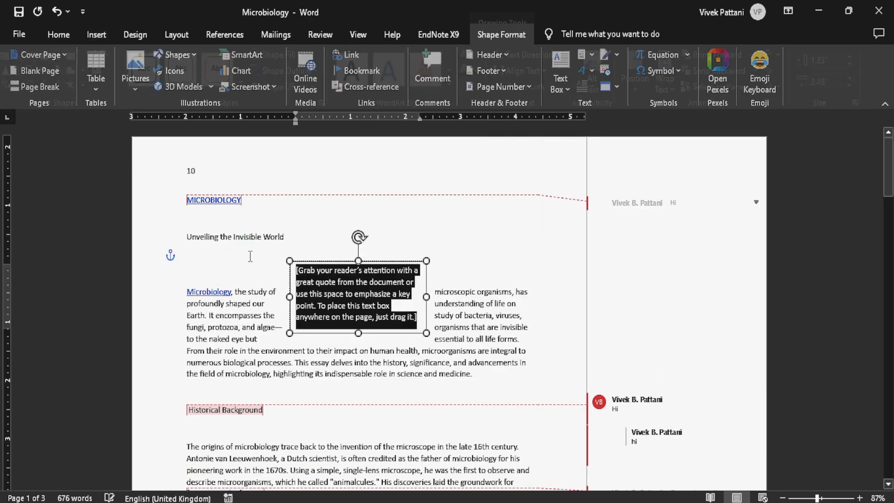
click(455, 278)
click(387, 283)
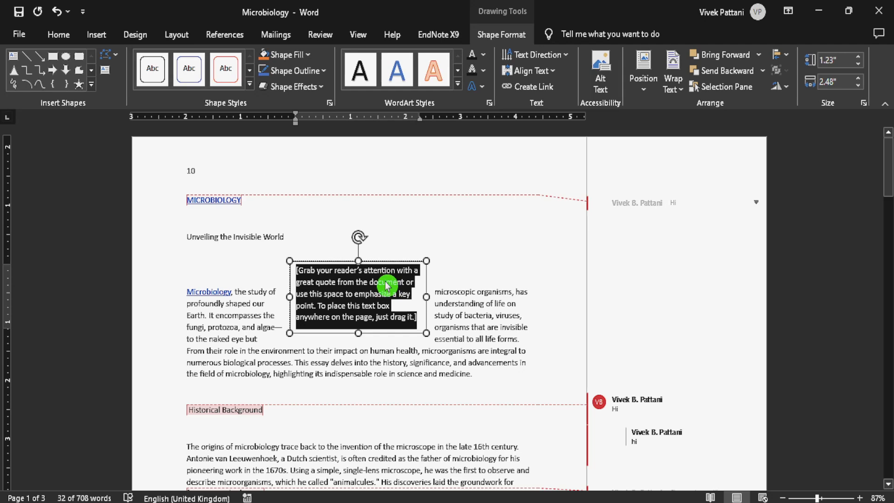
click(466, 283)
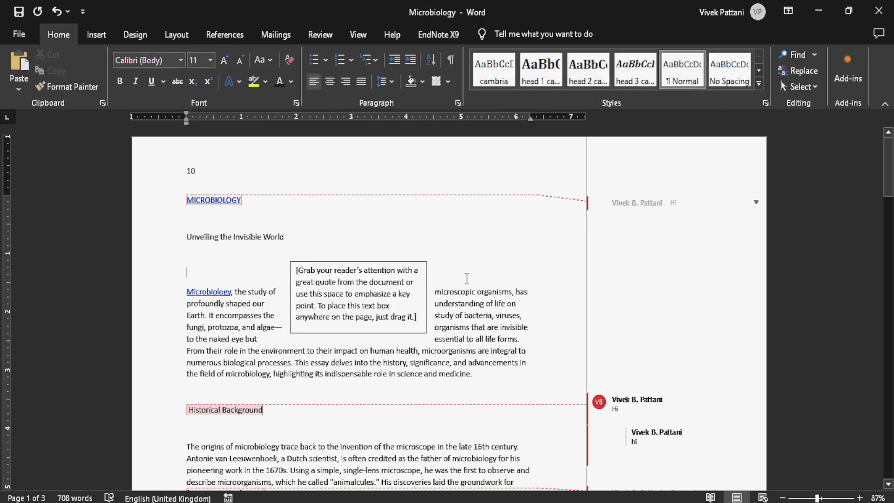
click(89, 37)
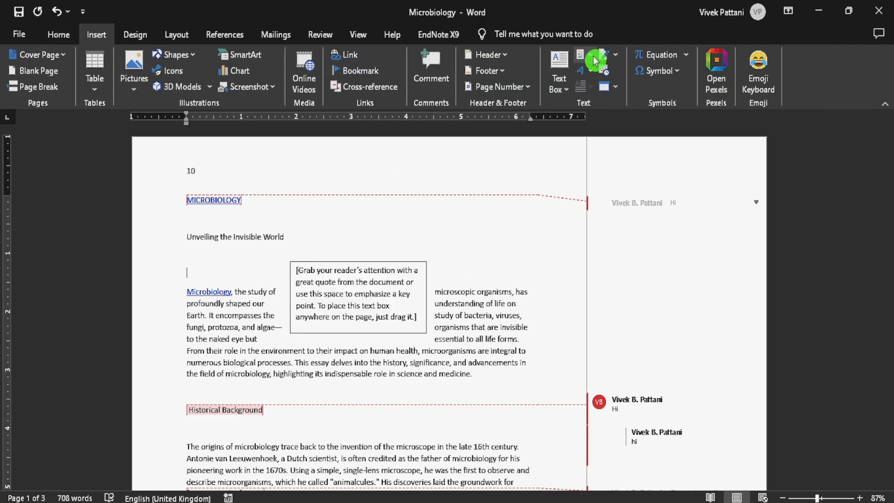
click(595, 60)
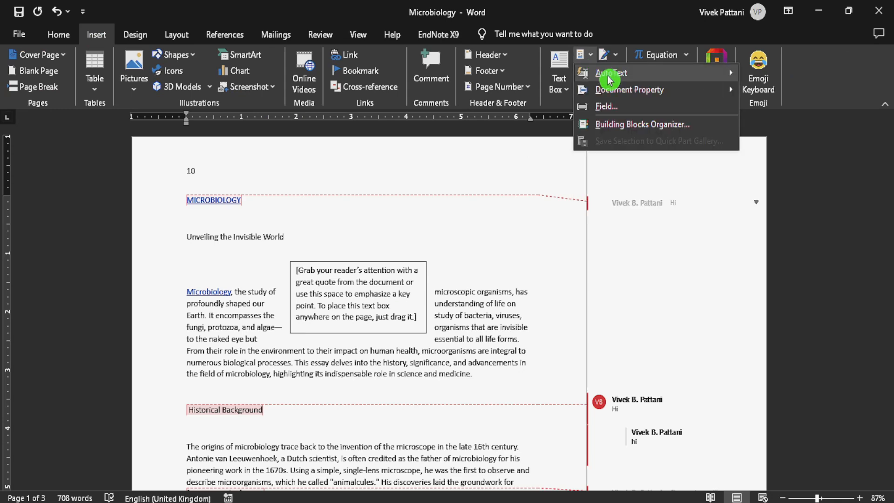
mouse_move(610, 90)
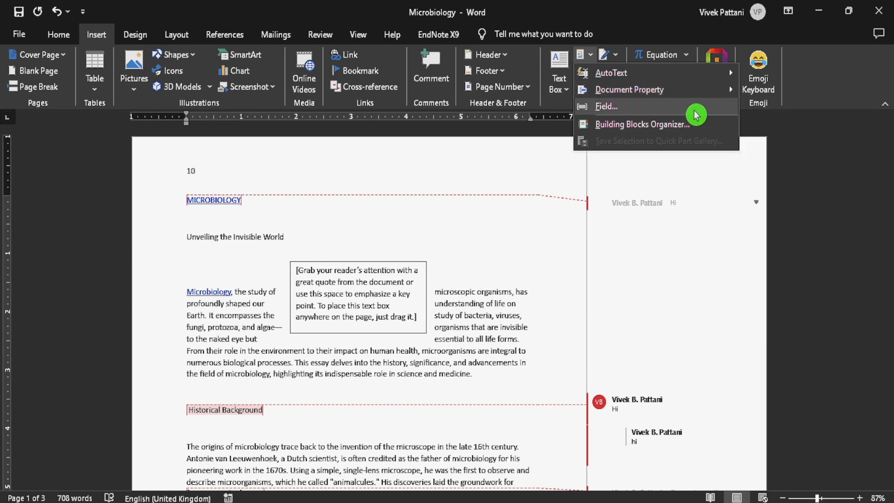
click(453, 257)
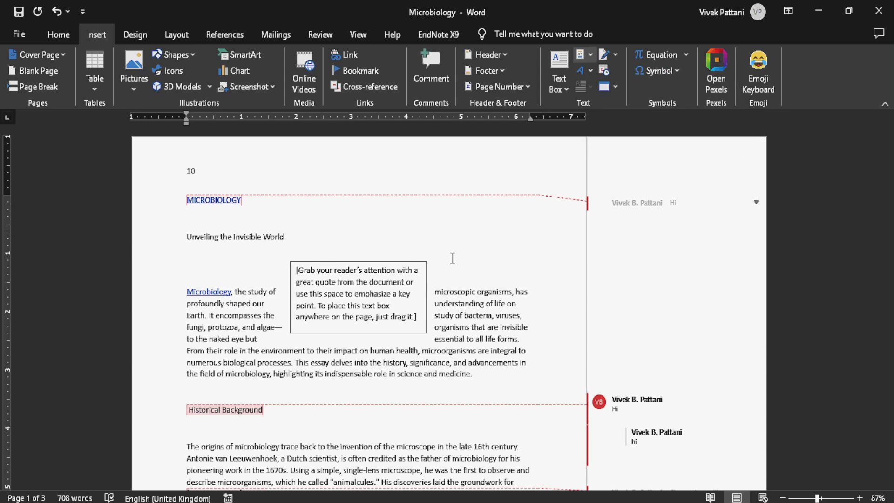
Insert a Microsoft Office signature line with the signer's initials as suggested signer, title and e-mail, and select the inserted line.
click(615, 55)
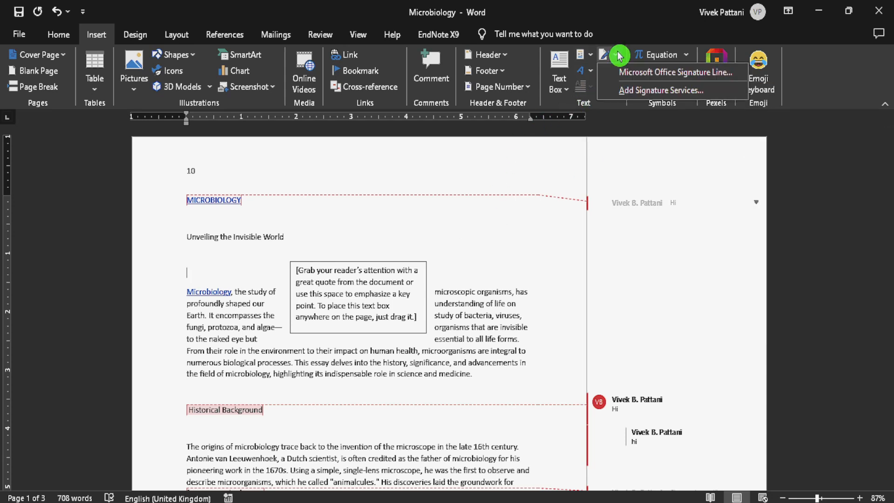
click(628, 73)
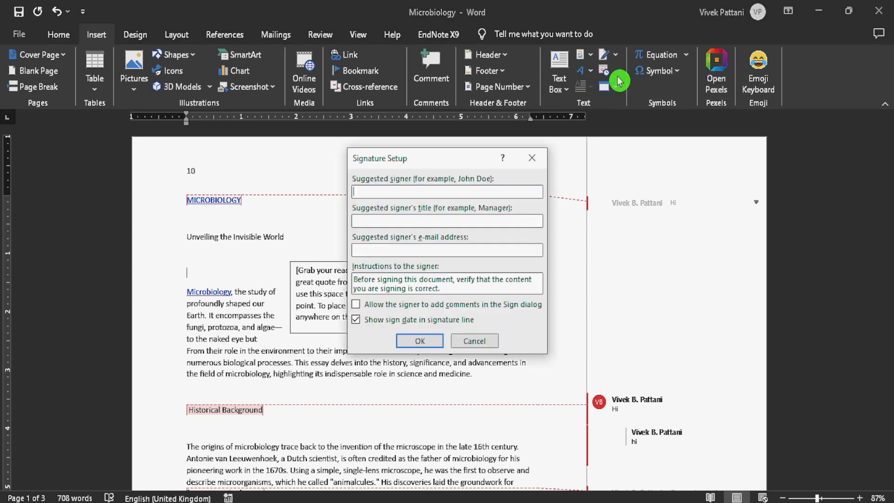
click(429, 191)
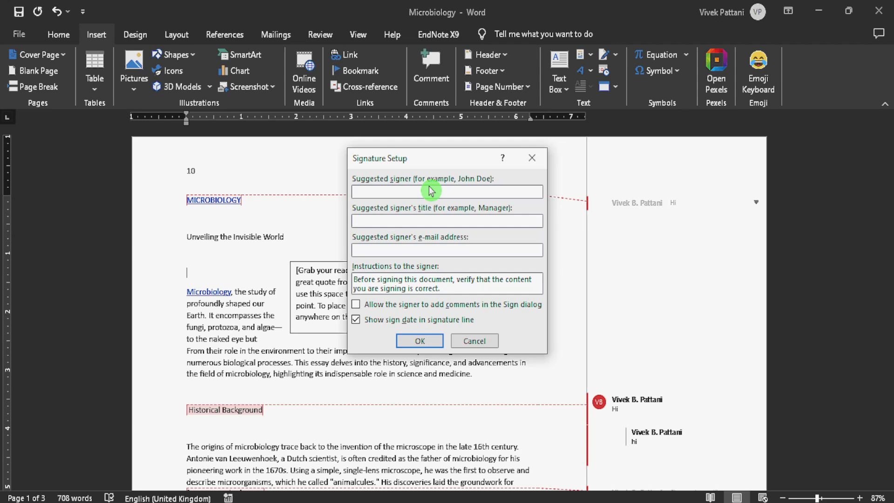
text(V)
drag(373, 196, 335, 209)
key(ctrl+c)
click(377, 221)
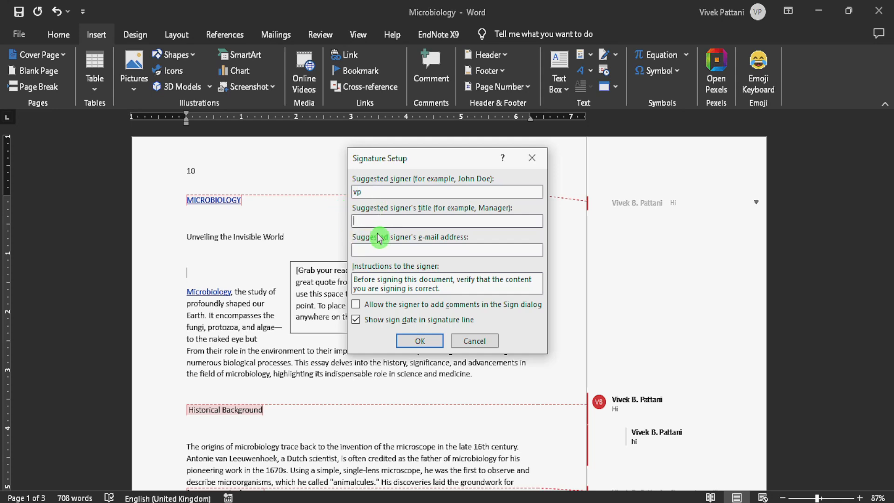
key(ctrl+v)
click(385, 250)
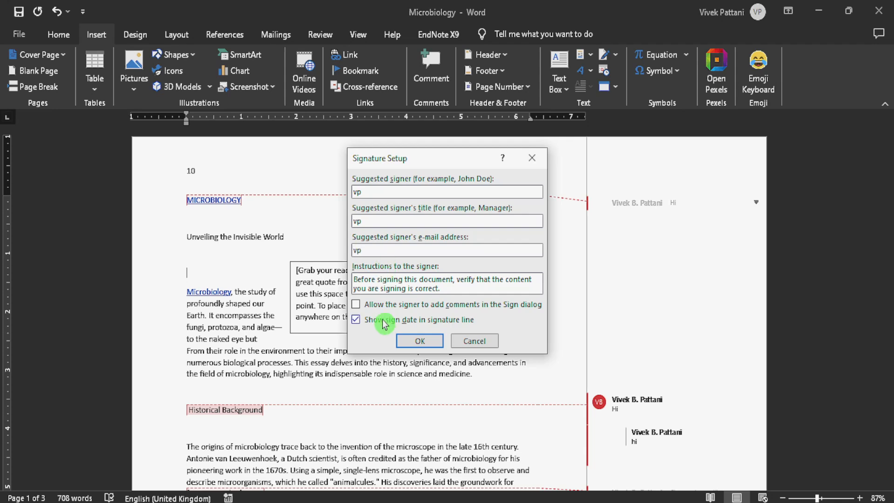
click(412, 340)
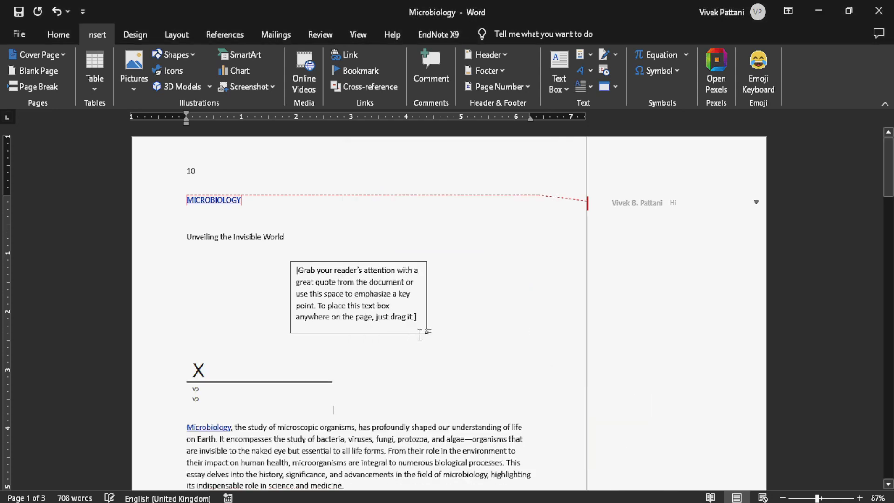
scroll(207, 315, down, 3)
click(198, 305)
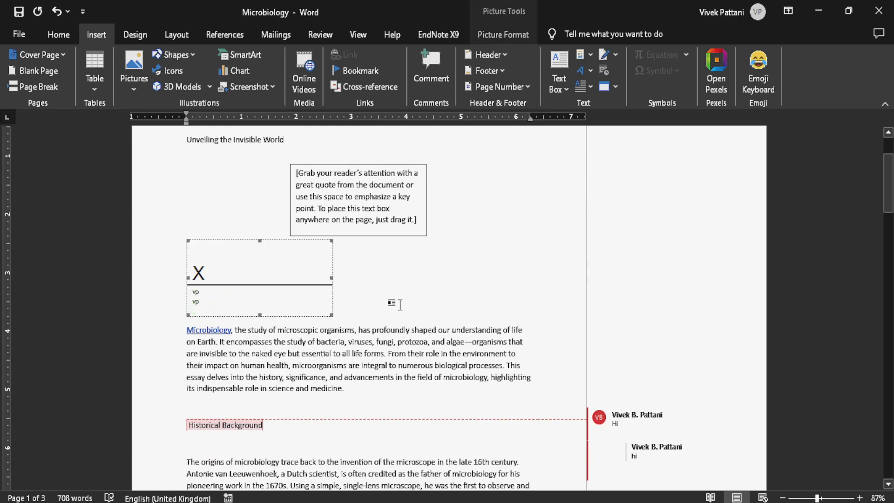
Delete the signature line and the text box below "Unveiling the Invisible World".
key(Delete)
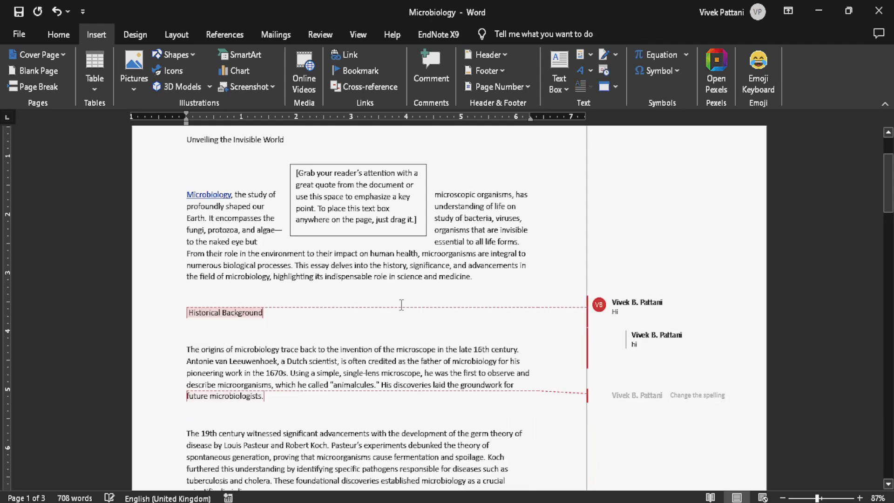
click(389, 164)
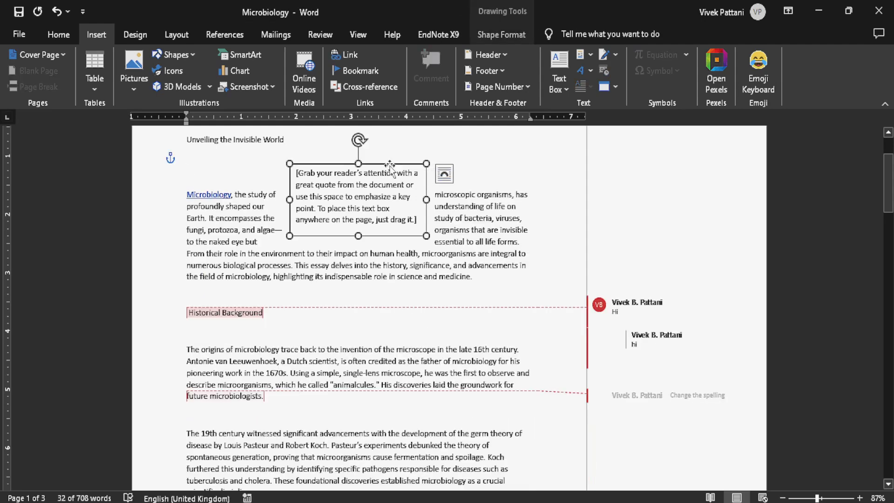
key(Delete)
scroll(391, 168, up, 3)
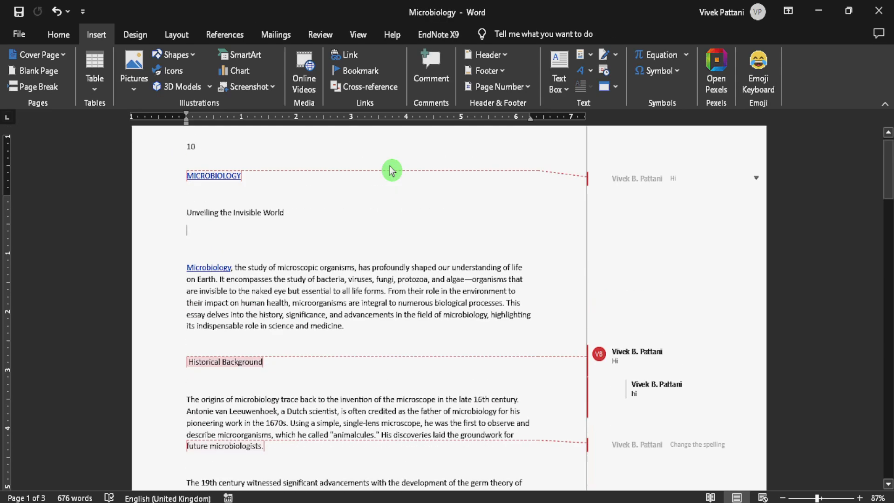
Insert the date as 20/07/2024 below "Unveiling the Invisible World", review the object insertion options and start a new line under the date.
click(603, 80)
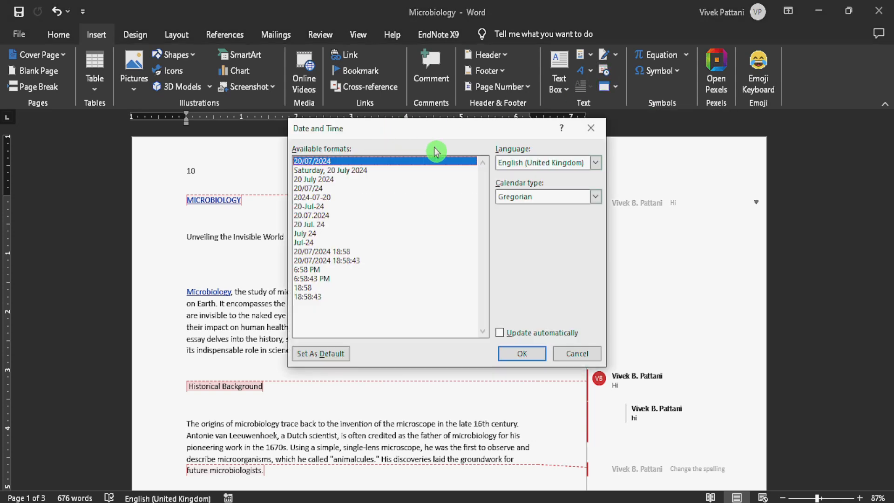
click(522, 353)
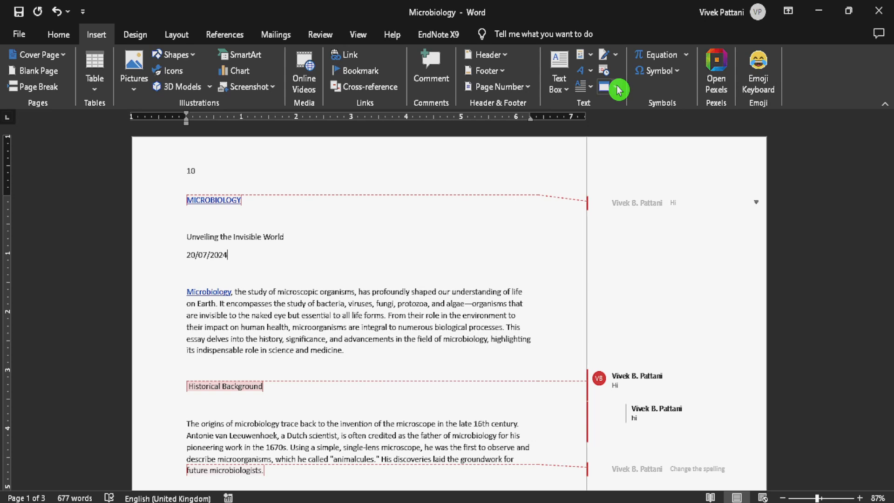
click(617, 89)
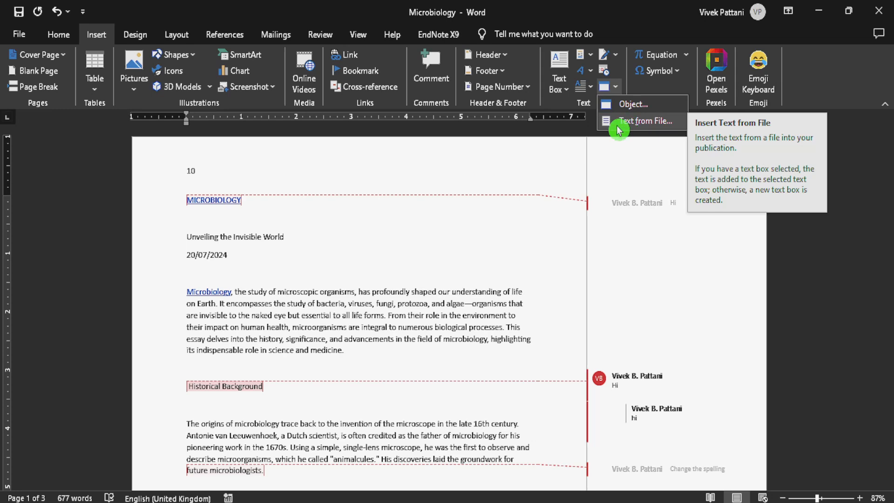
click(422, 239)
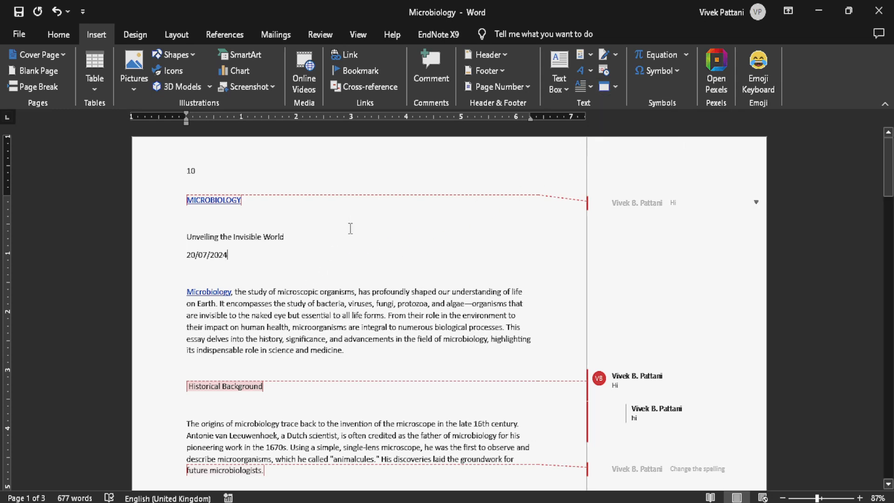
key(Return)
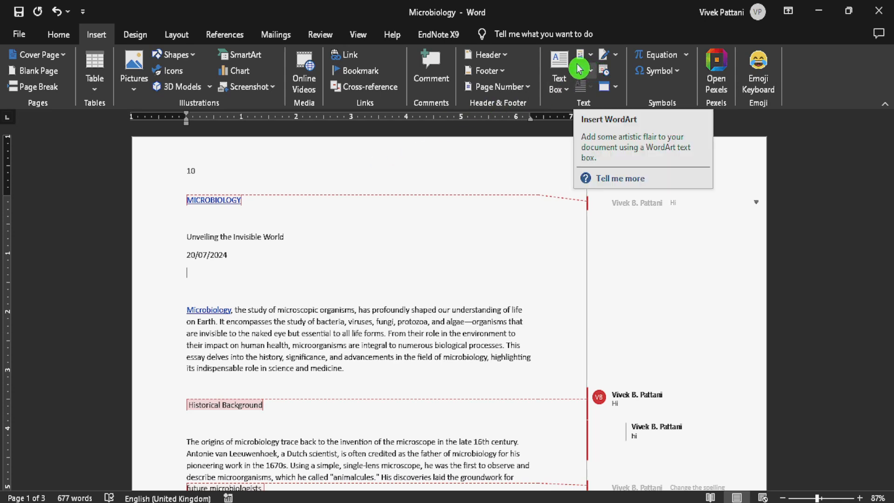
Insert the symbol λ below the date, followed by the Mathematical Sans-Serif Bold Italic Small Pi from the full Cambria symbol list.
click(681, 76)
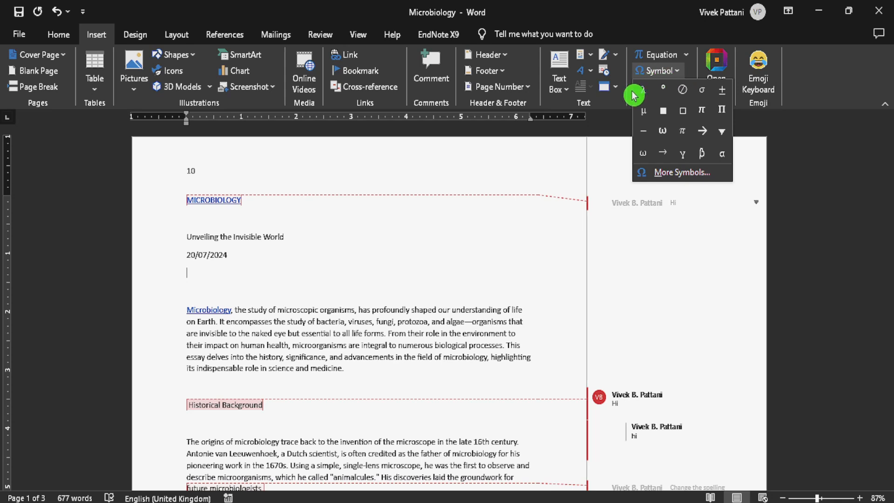
click(645, 94)
click(670, 71)
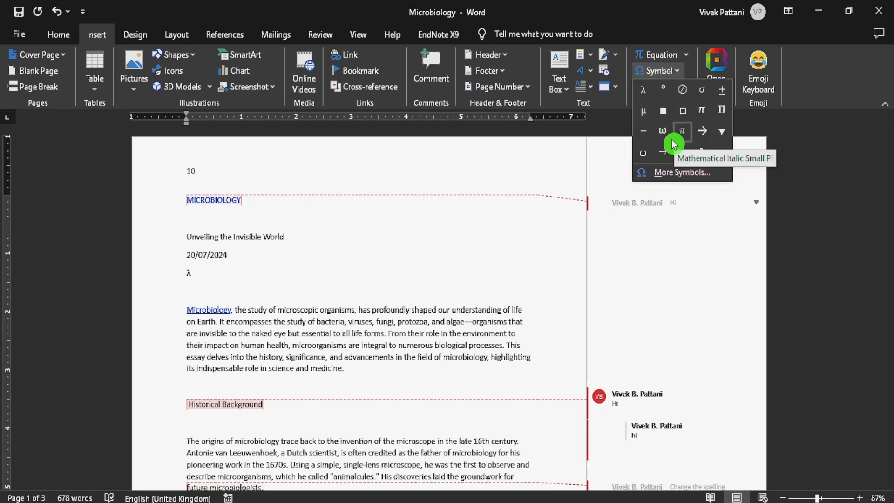
click(669, 175)
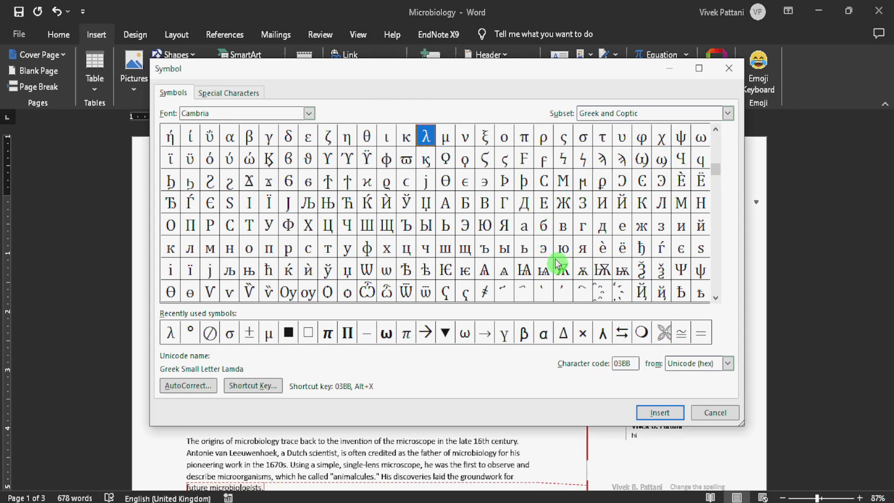
click(716, 145)
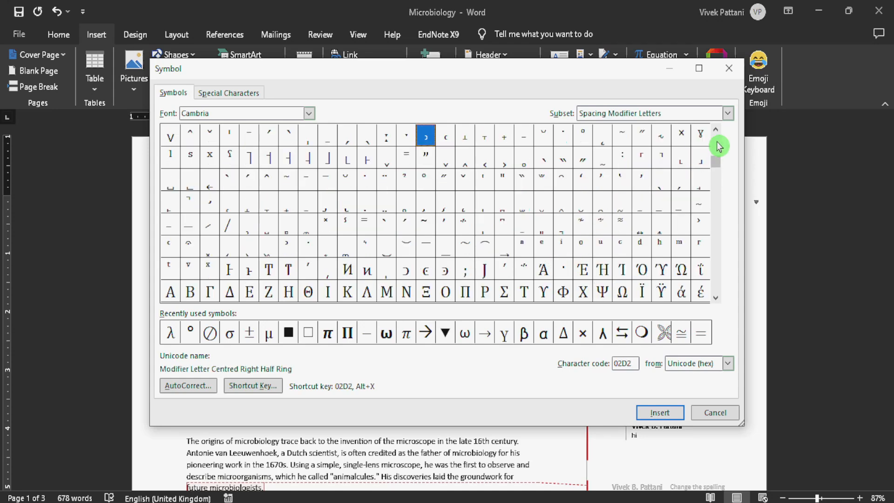
click(717, 144)
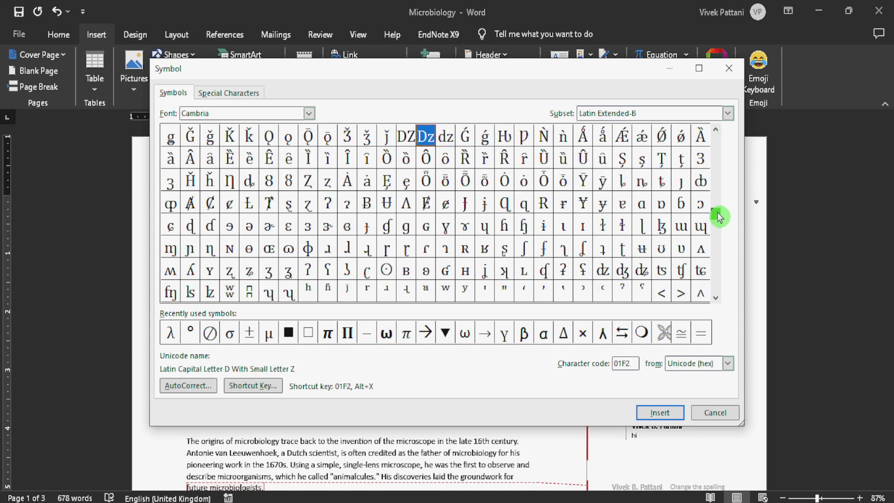
drag(719, 216, 714, 292)
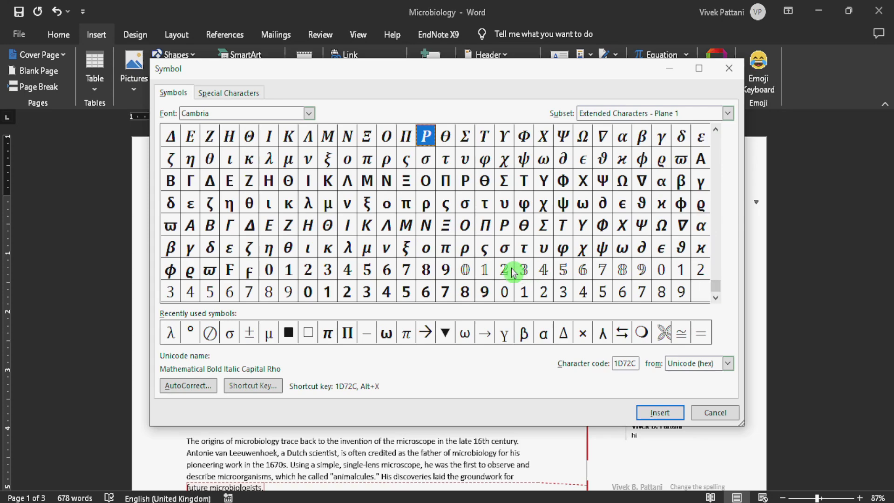
click(444, 251)
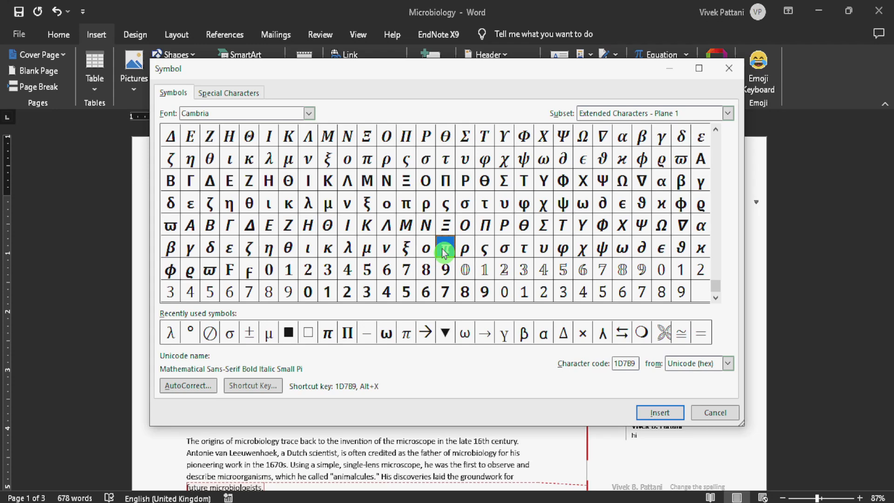
click(673, 416)
click(714, 414)
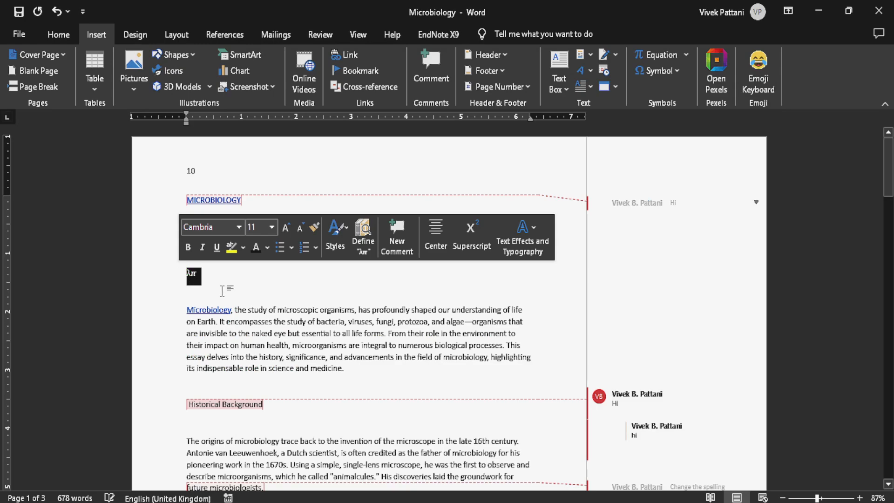
Delete the line with the lambda and pi symbols, leaving an empty line below the date.
scroll(200, 290, up, 3)
click(149, 284)
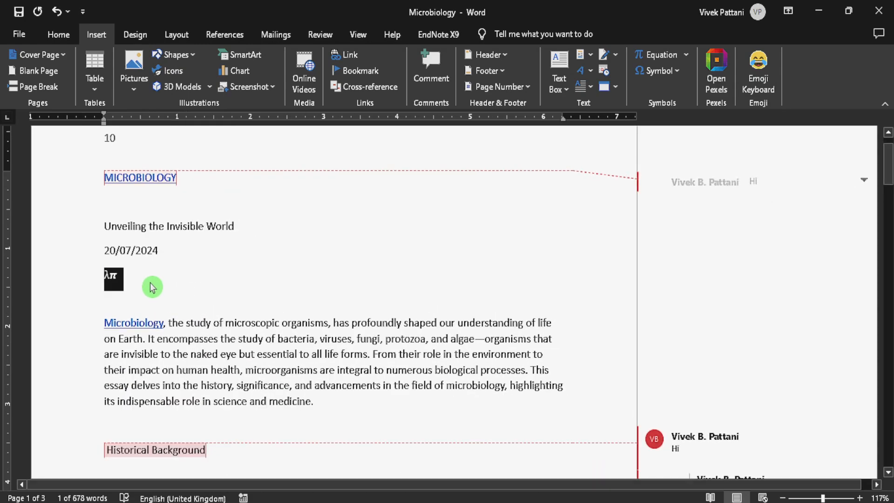
key(Return)
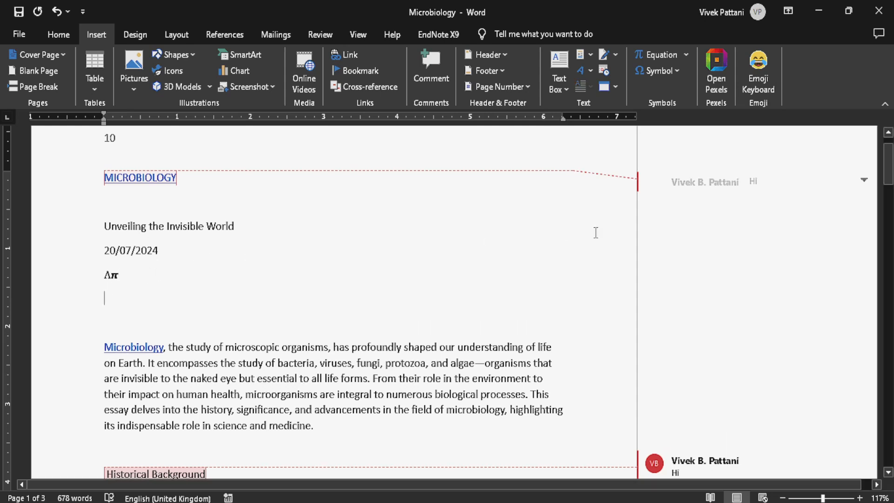
click(32, 277)
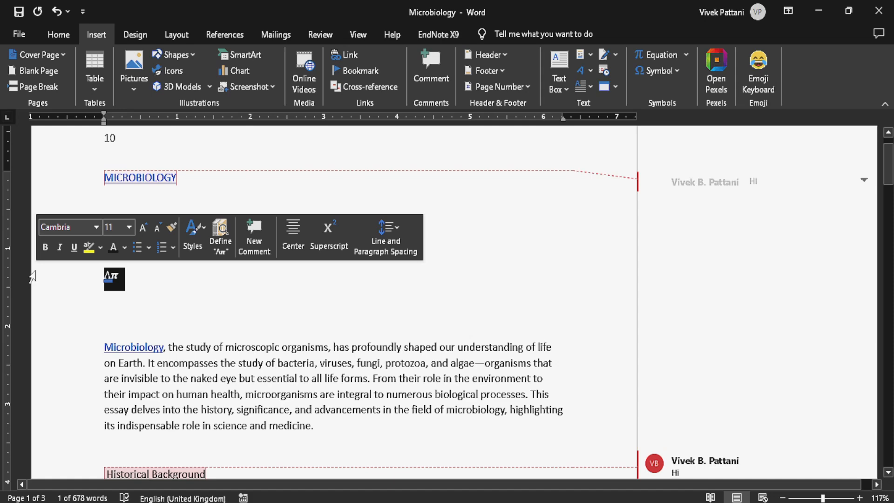
key(Delete)
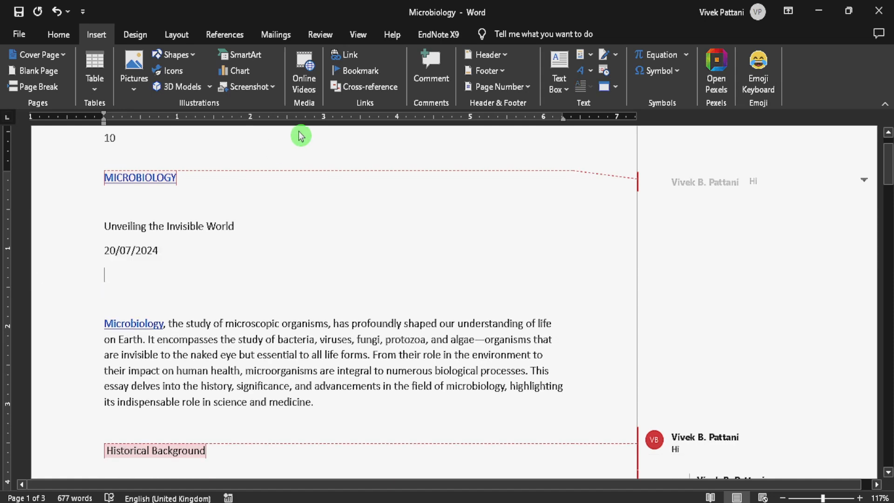
Review the built-in equation gallery and the additional equations from Office.com.
click(687, 56)
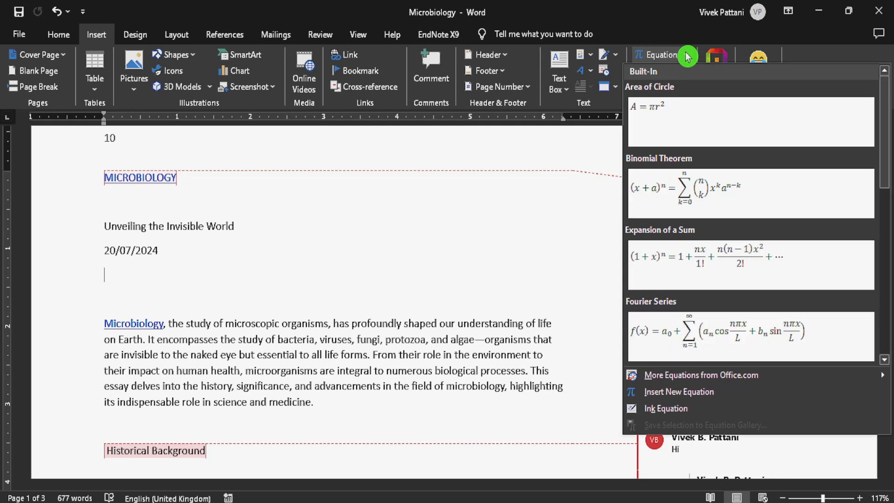
scroll(698, 237, down, 5)
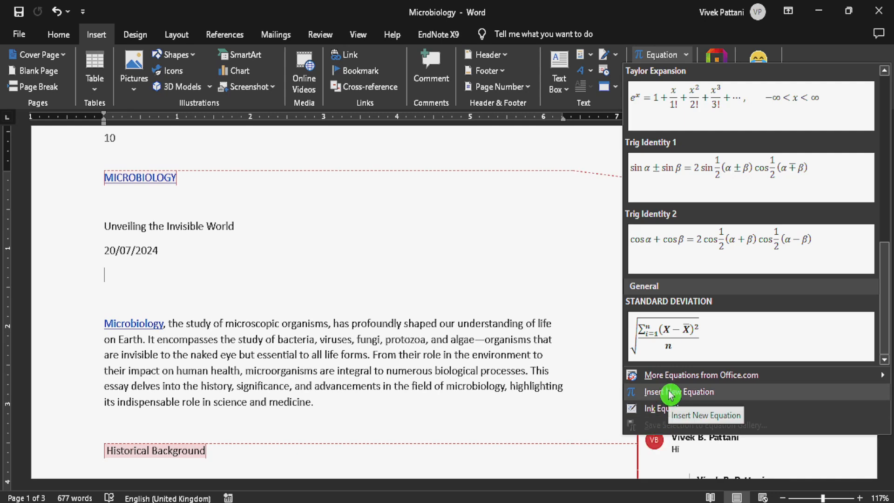
mouse_move(674, 380)
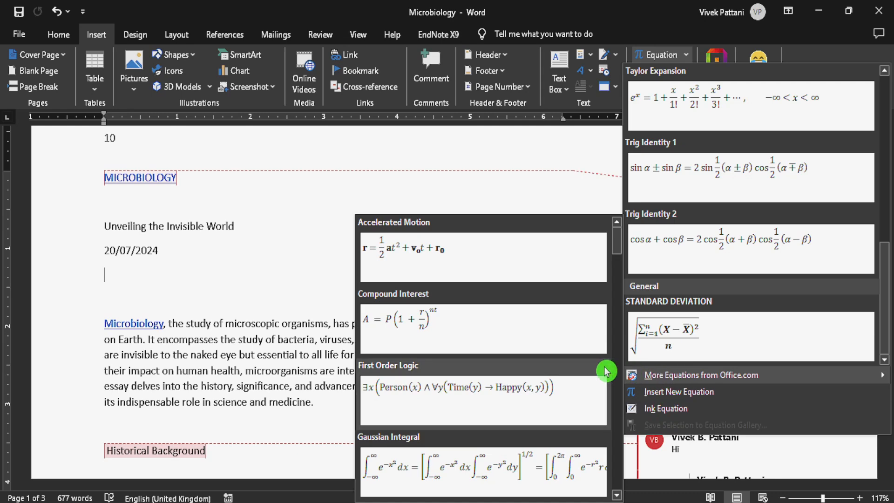
scroll(557, 362, down, 5)
scroll(557, 364, down, 5)
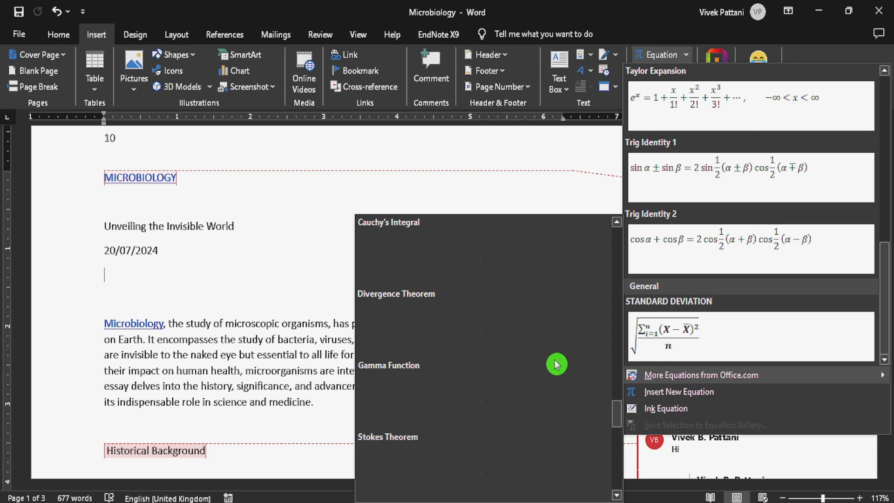
scroll(557, 364, down, 2)
scroll(557, 364, up, 6)
Insert a new blank equation below the date and enter "a" in it.
click(637, 393)
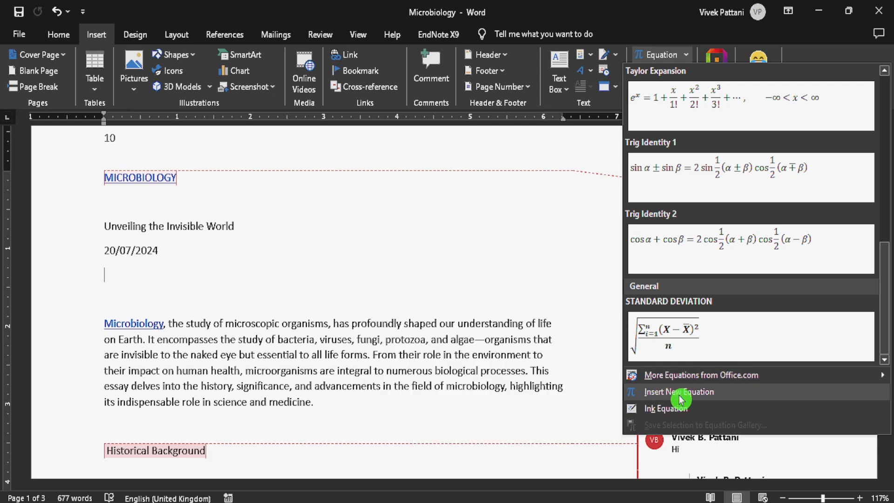
click(334, 284)
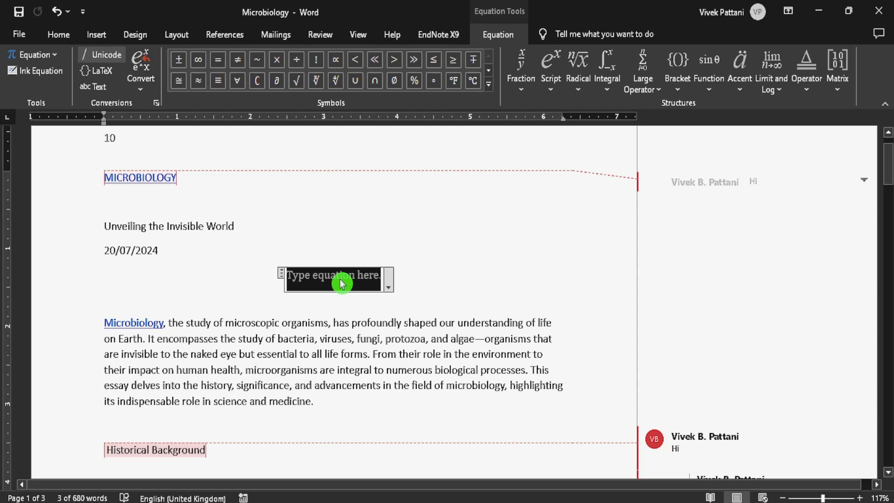
text(a)
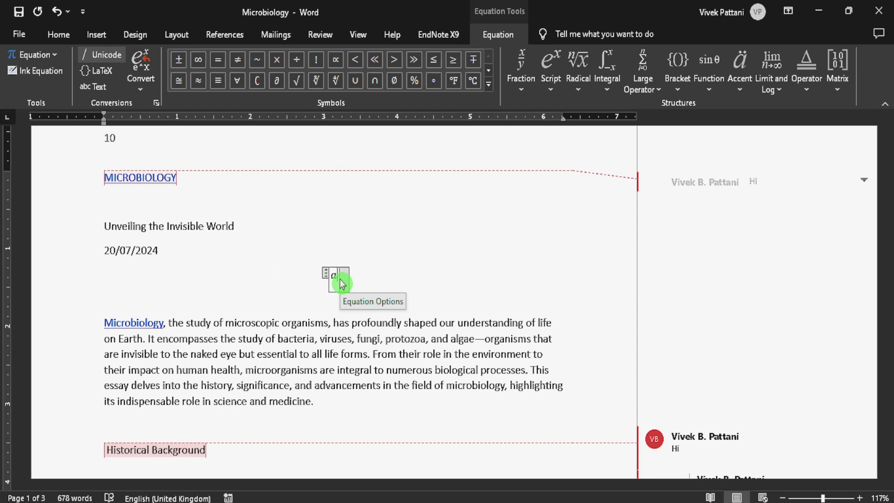
Add a superscript structure to the equation, remove the standalone "a", and fill in a as base and 2 as exponent.
click(521, 94)
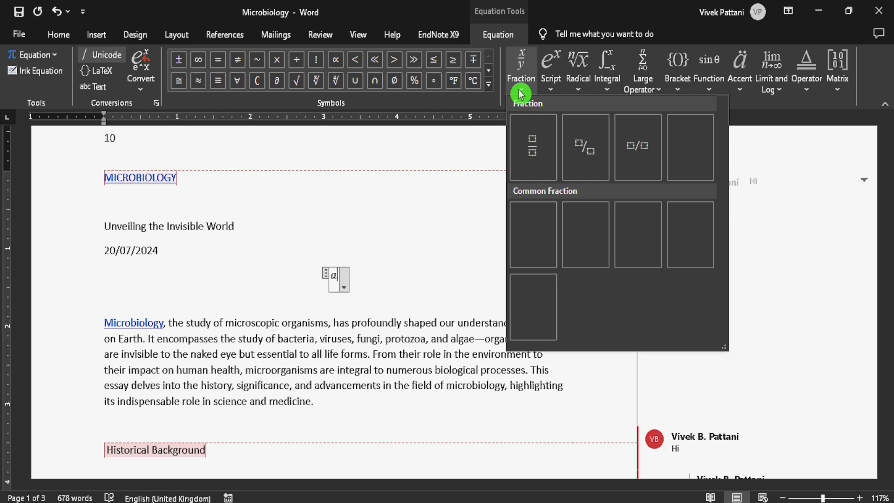
click(553, 84)
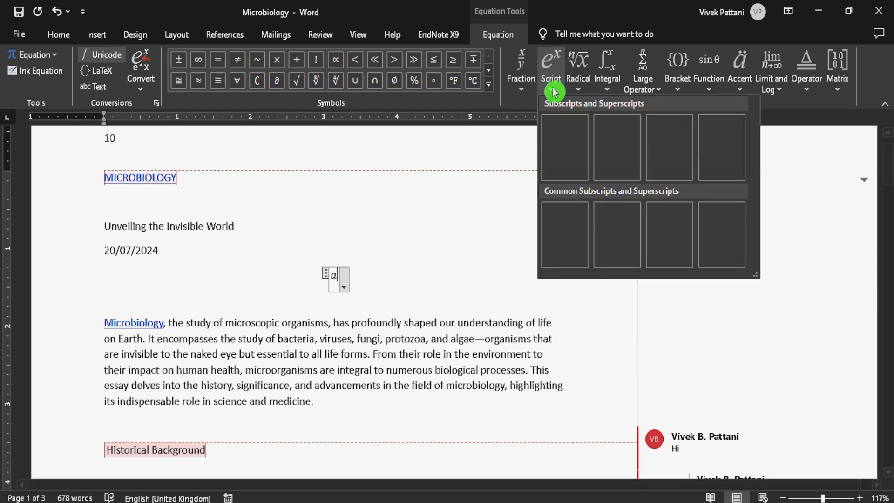
click(563, 150)
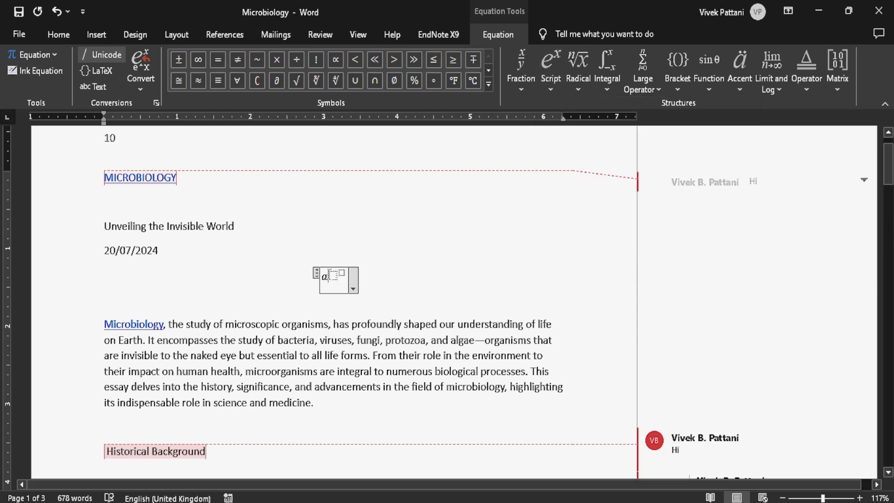
key(BackSpace)
key(Right)
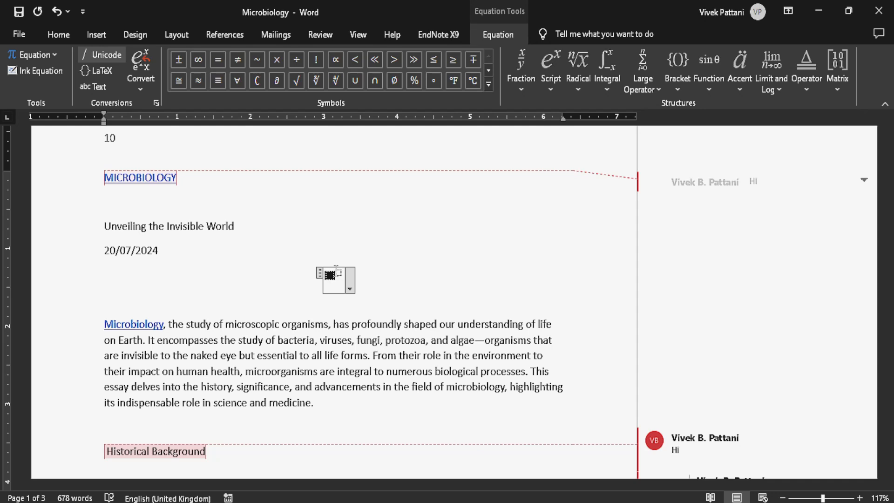
text(a)
key(Right)
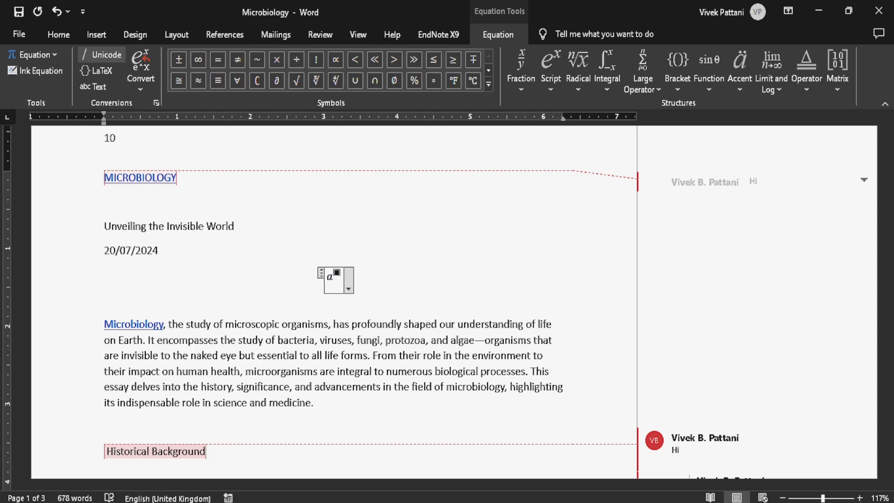
text(2)
key(Right)
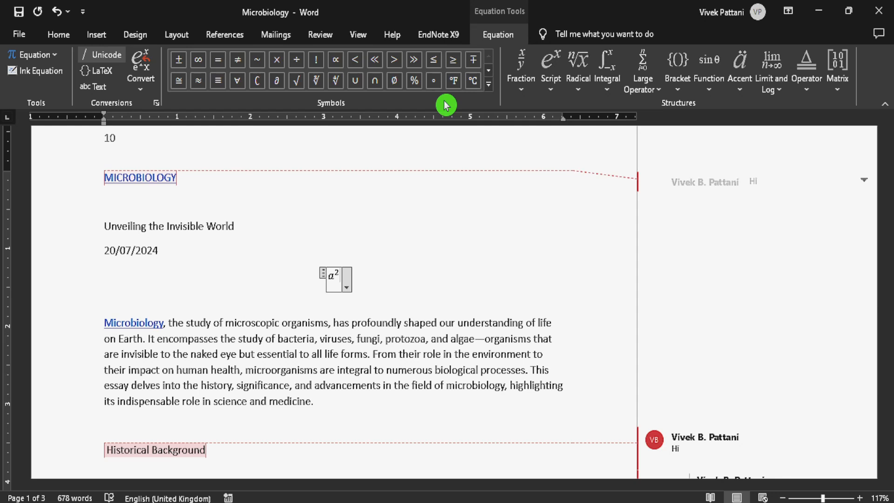
Append a plus sign and a superscript structure with b as base and 2 as exponent to the equation.
text(+)
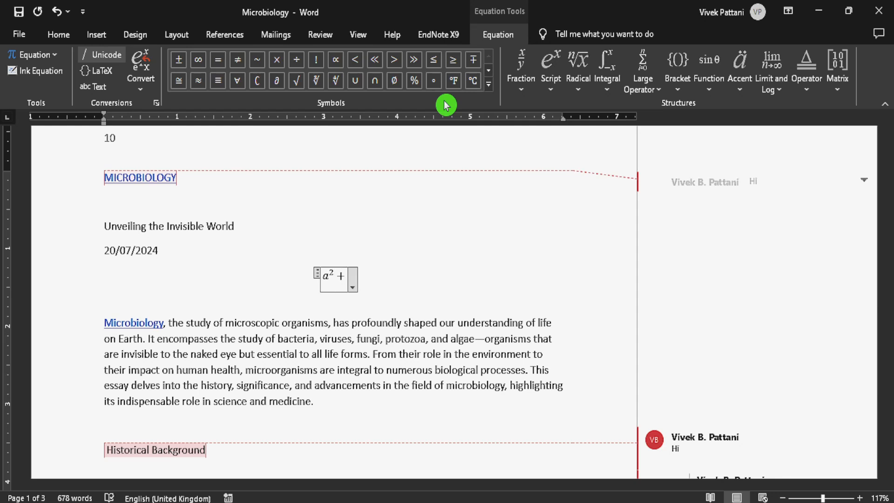
click(552, 90)
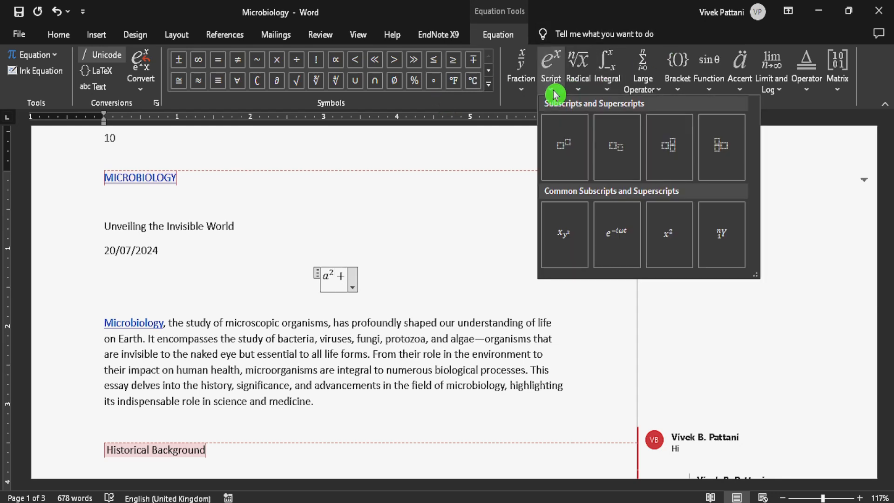
click(566, 148)
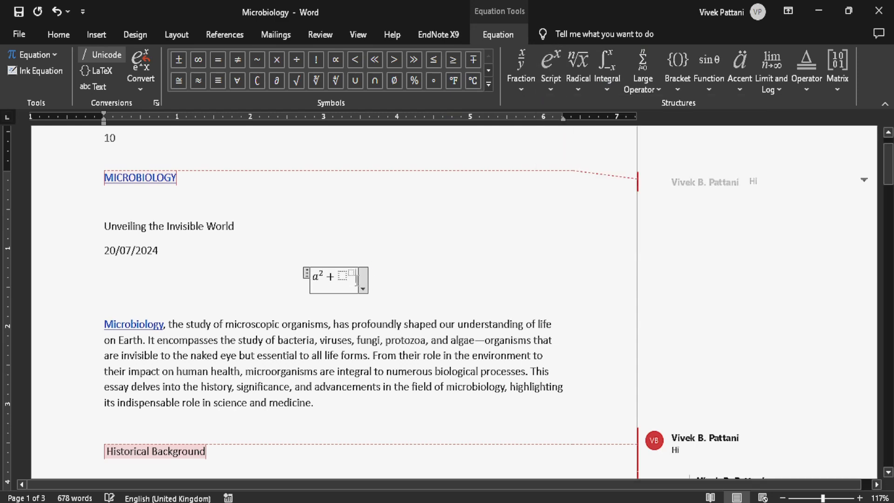
text(b)
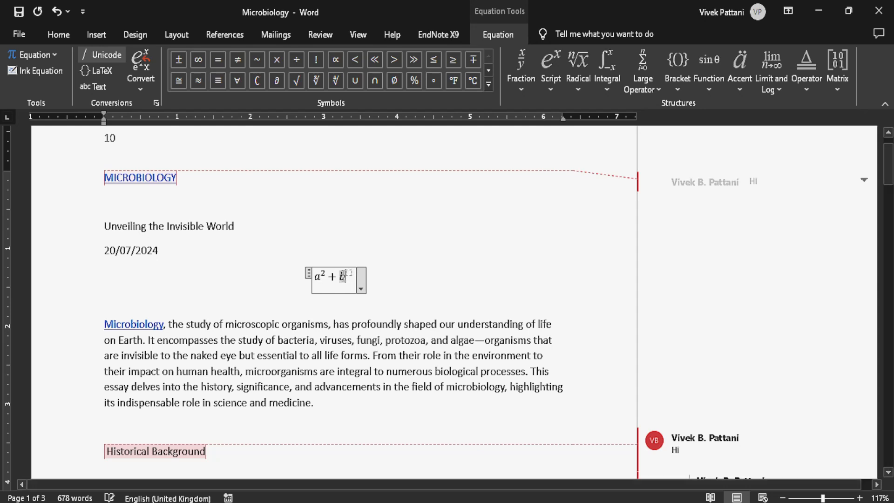
key(Right)
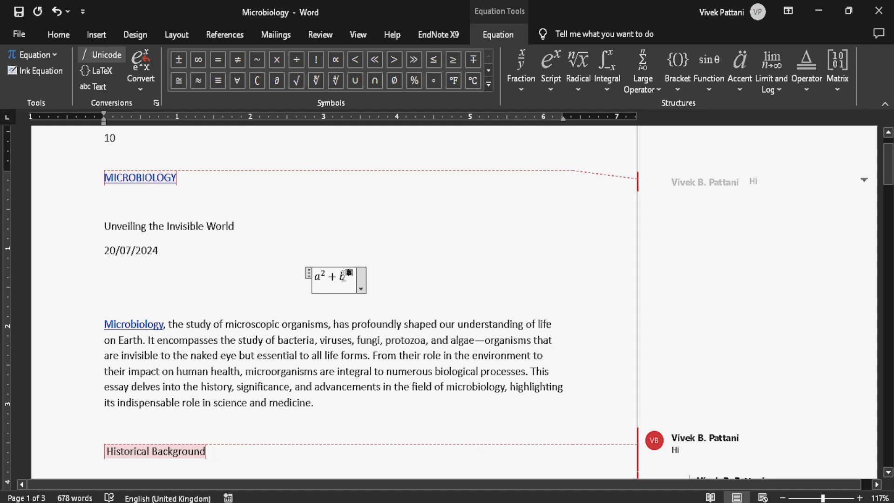
text(2)
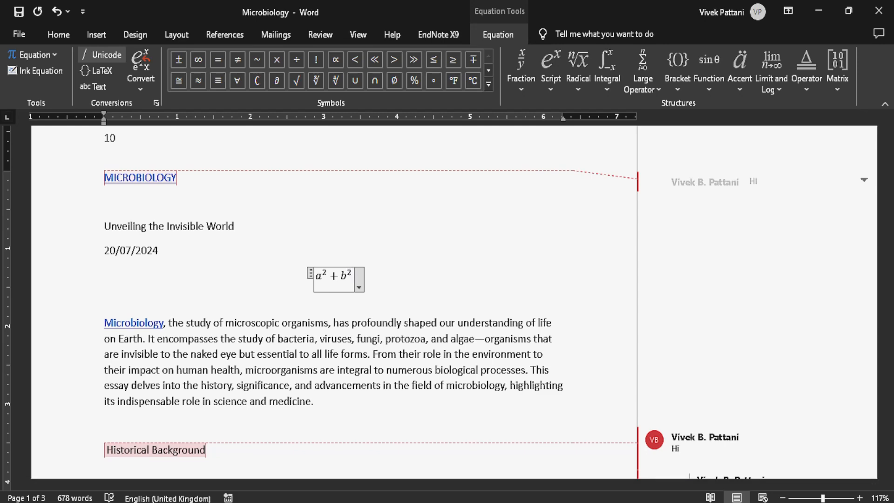
Continue the equation with an equals sign and the right-hand side a + b + 2ab.
text(=)
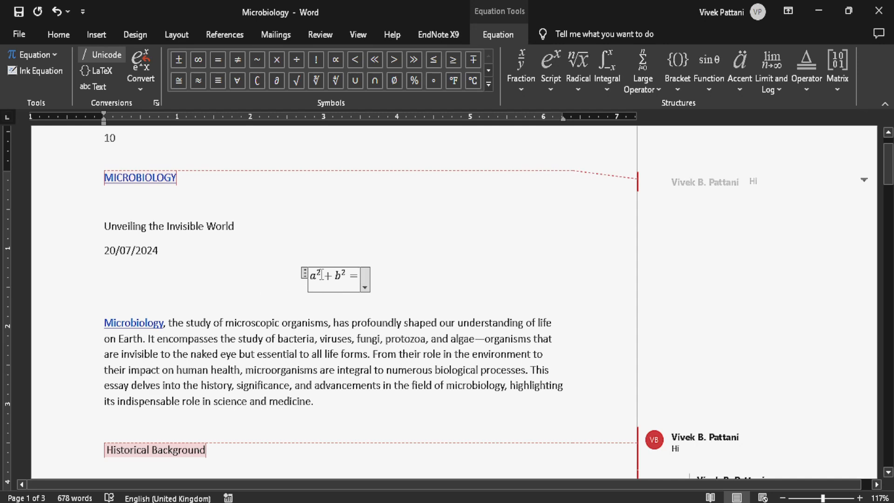
click(365, 279)
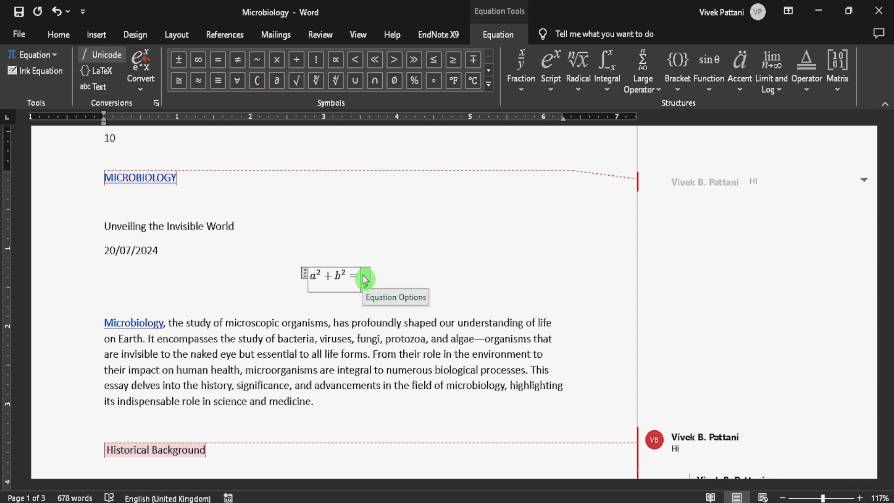
text(a)
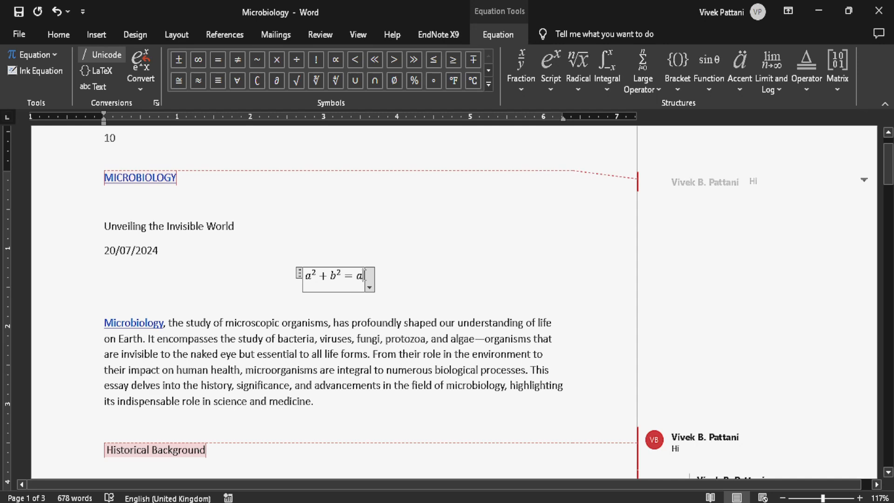
text(+)
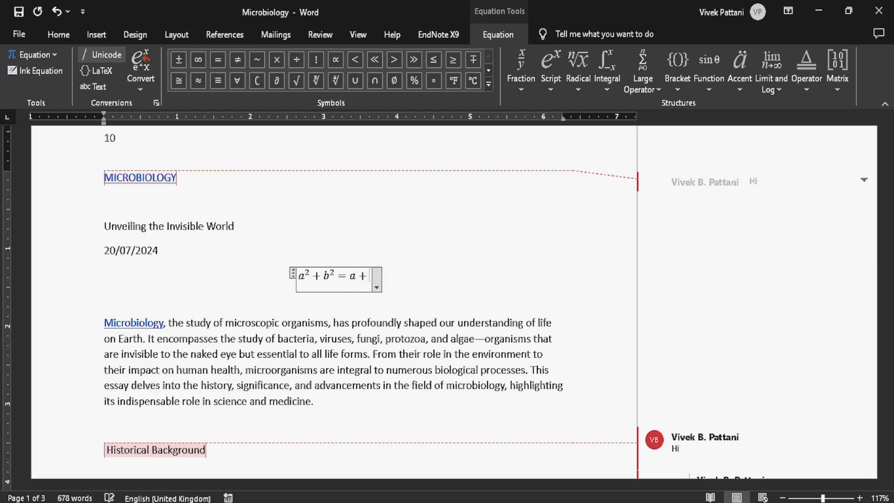
text(b+)
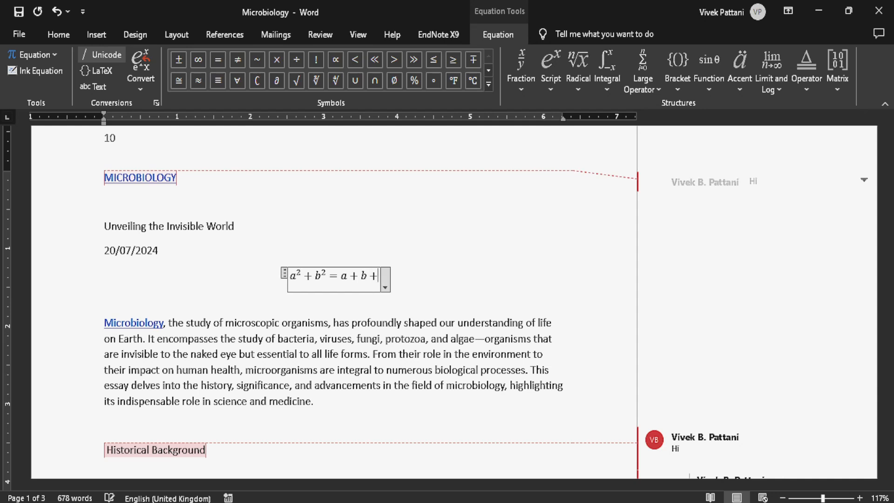
text(2)
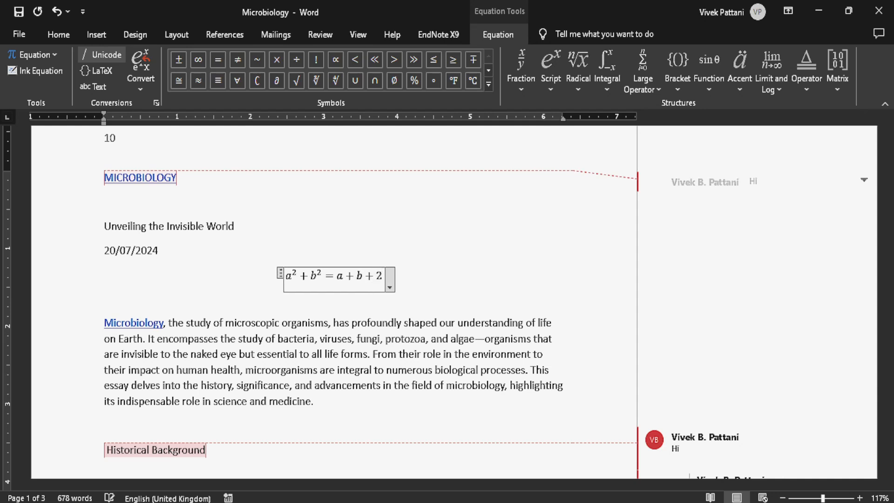
text(ab)
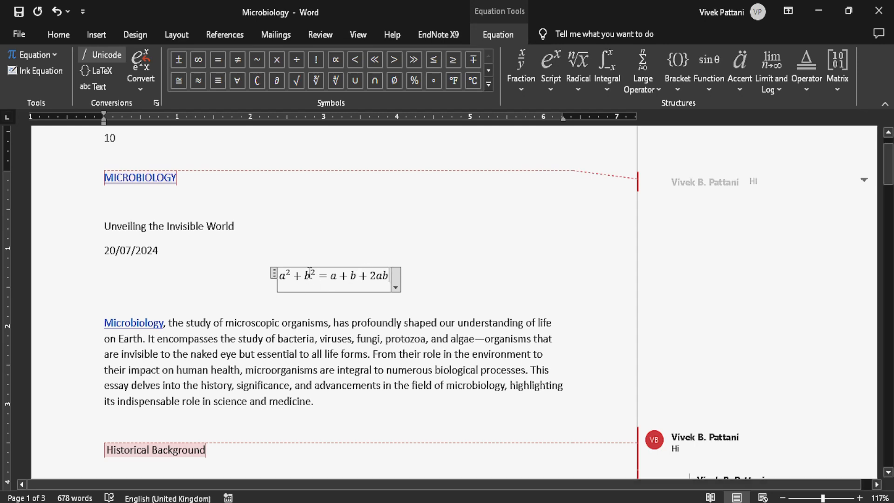
Replace a² + b² before the equals sign with the bracketed expression (a + b).
drag(317, 275, 282, 273)
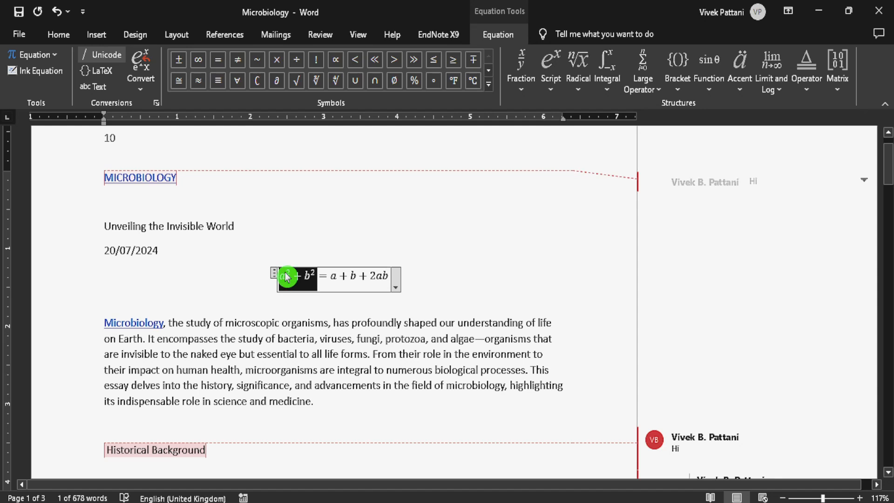
key(BackSpace)
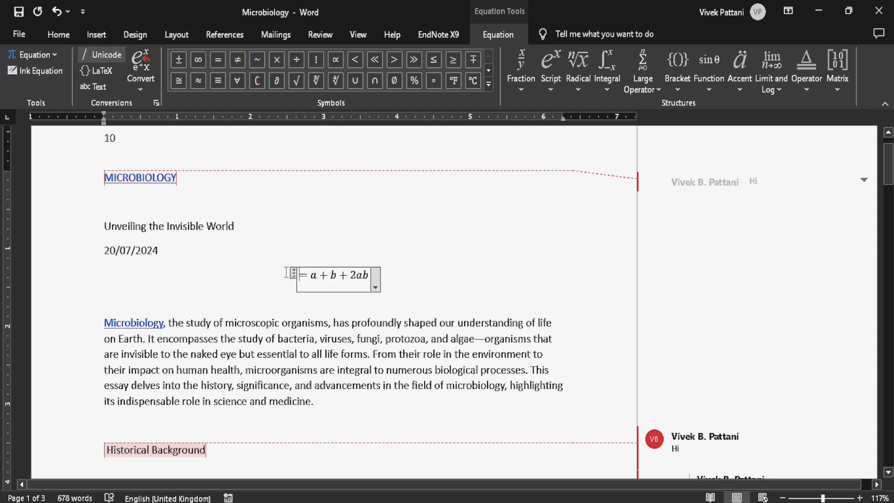
text(()
click(287, 275)
text(a )
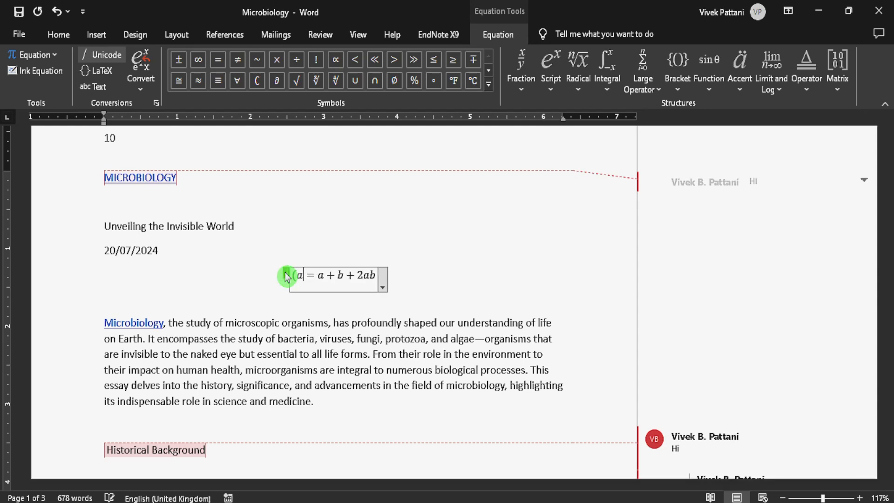
text(+ b)
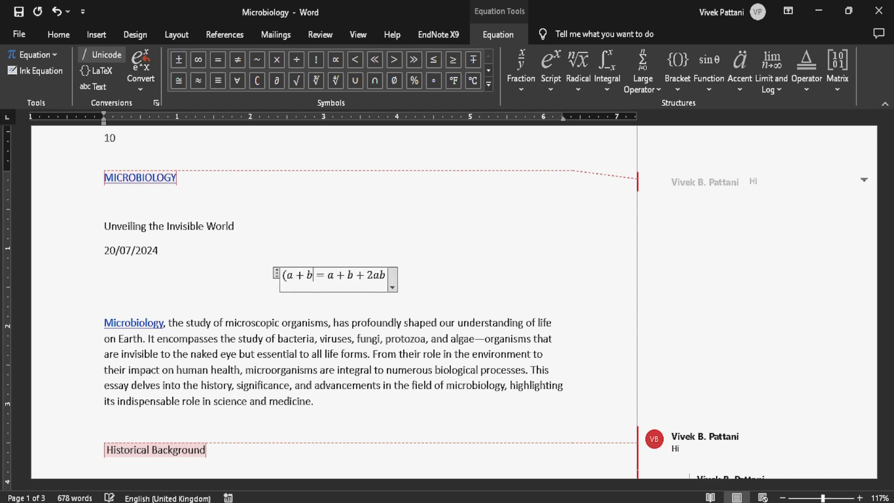
text())
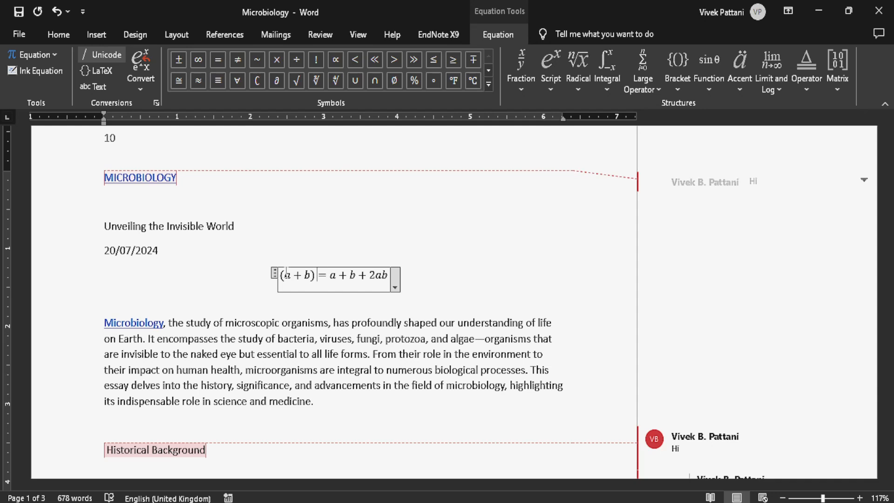
Try to add a 2 after (a + b) and find superscript formatting for it.
key(Left)
text(2)
key(BackSpace)
key(Right)
text(2)
key(shift+Left)
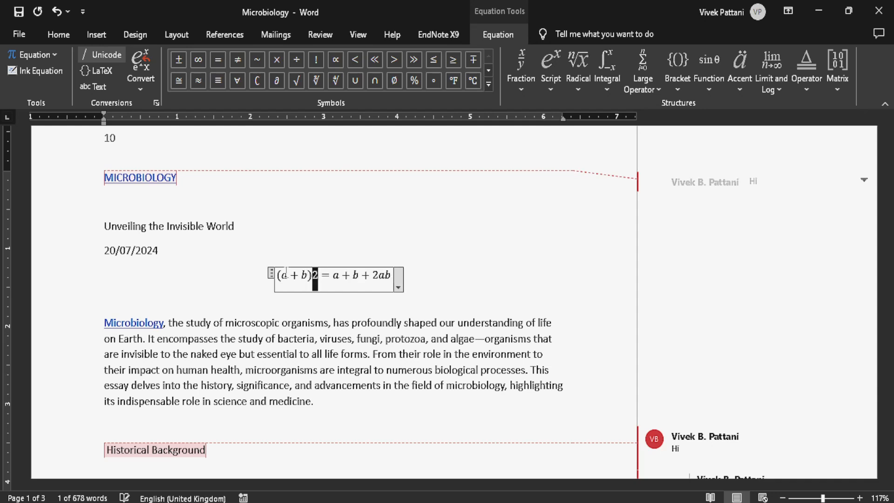
click(62, 36)
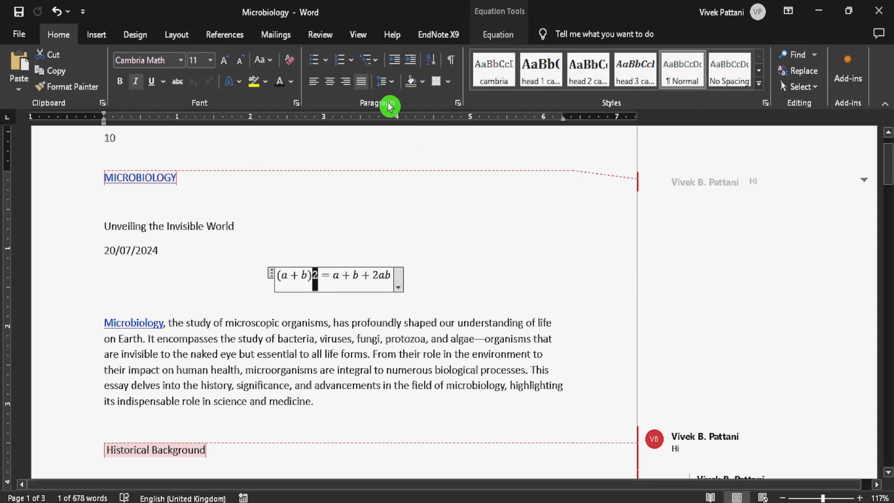
click(482, 37)
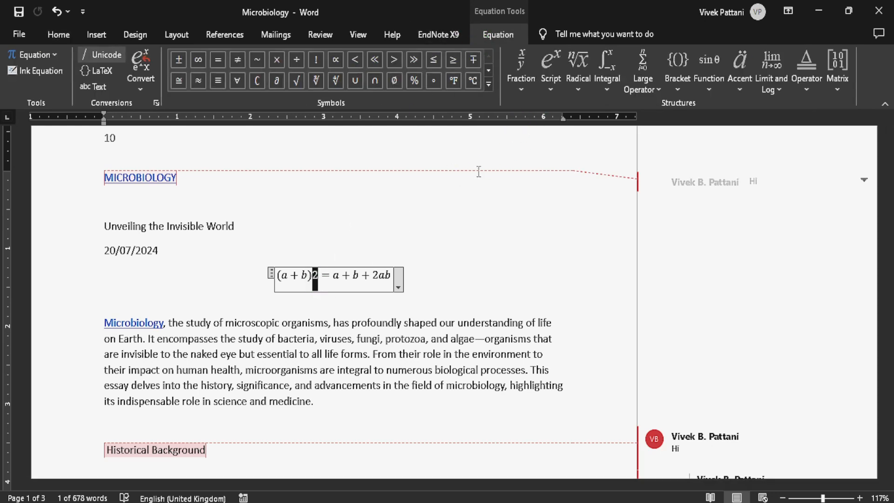
Replace the plain (a + b)2 with a superscript structure that has (a + b) as base and 2 as exponent.
click(320, 276)
drag(307, 279, 272, 285)
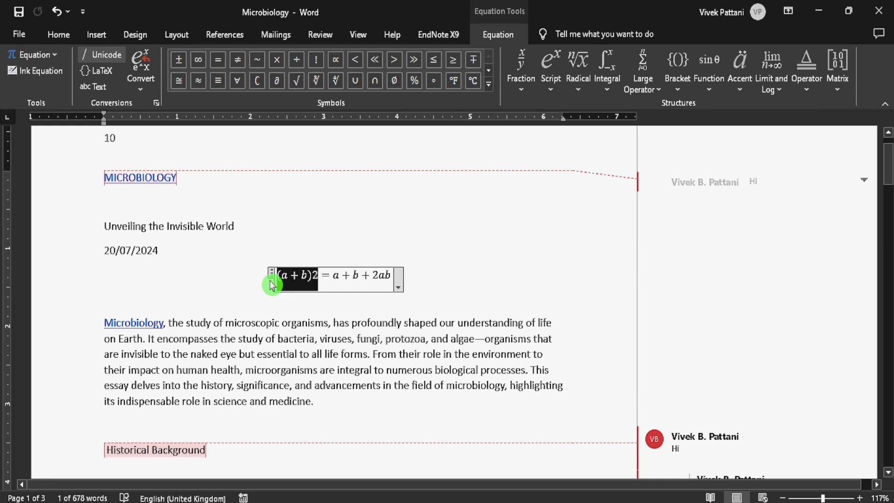
key(BackSpace)
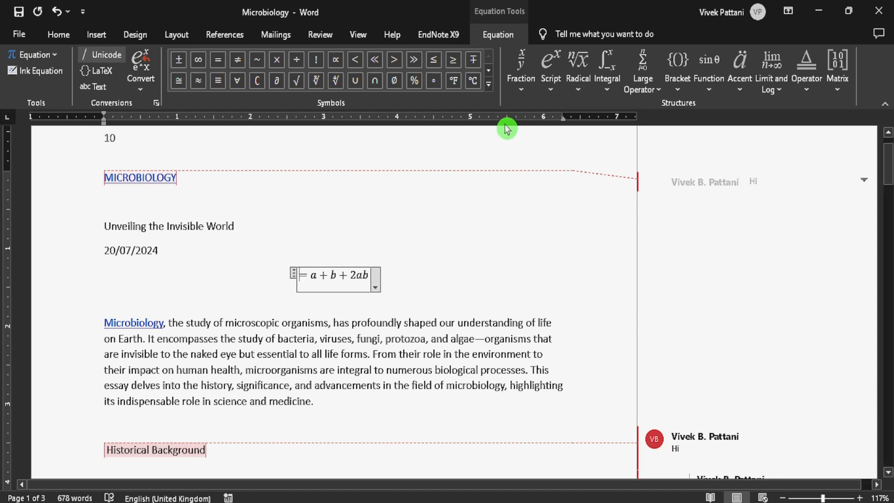
click(544, 97)
click(560, 145)
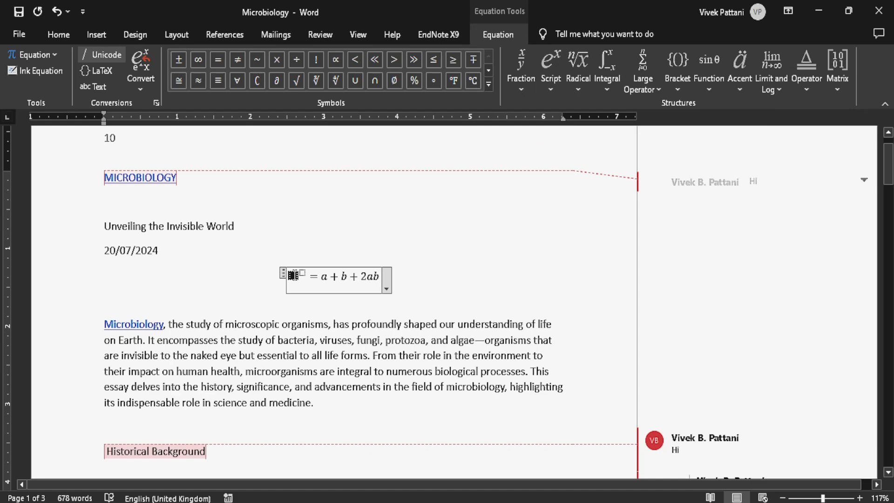
text((a + )
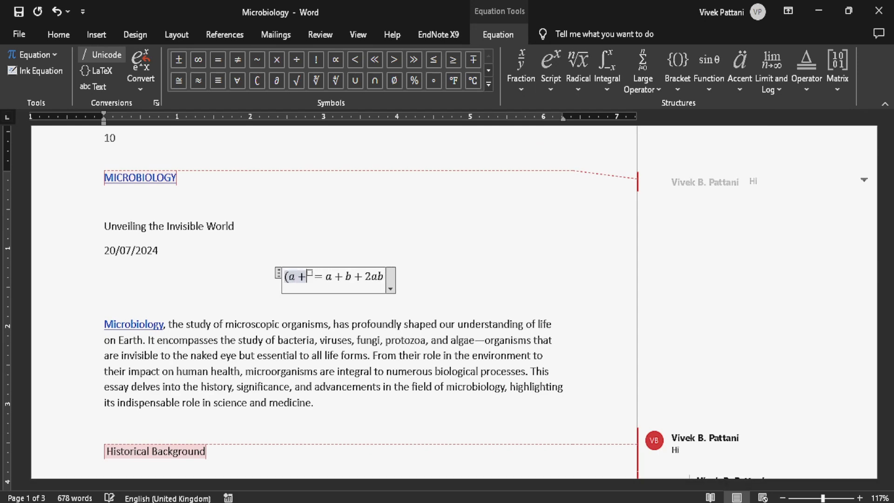
text(b))
key(Right)
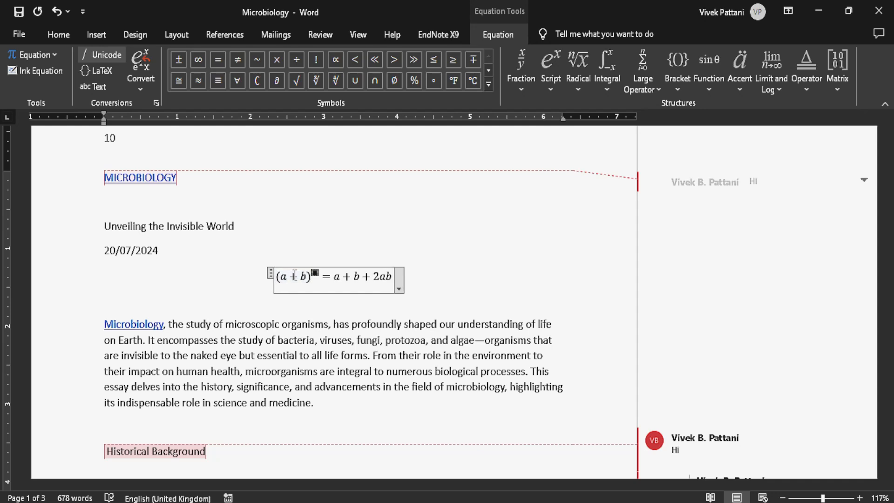
text(2)
key(Right)
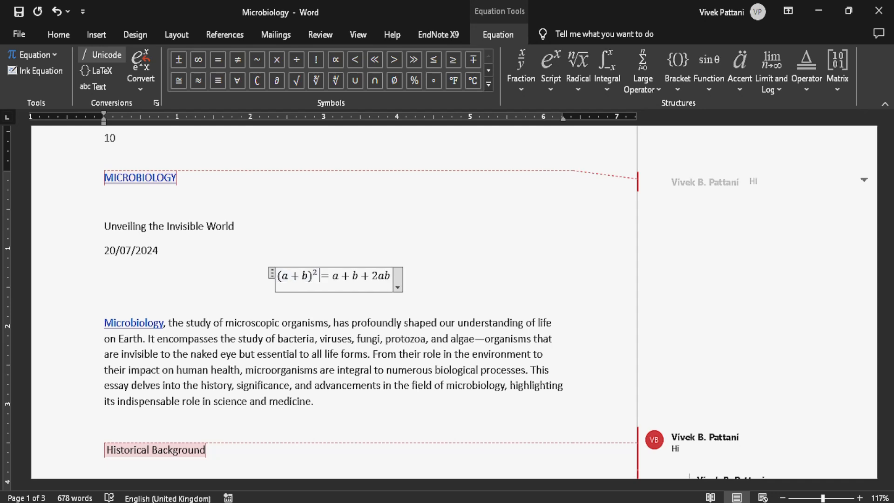
Replace the plain a after the equals sign with a superscript structure reading a squared.
key(BackSpace)
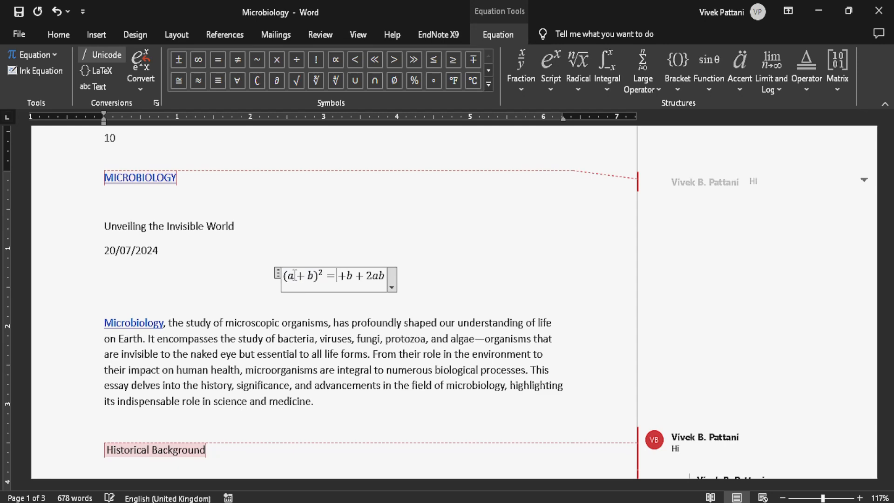
click(549, 94)
click(573, 163)
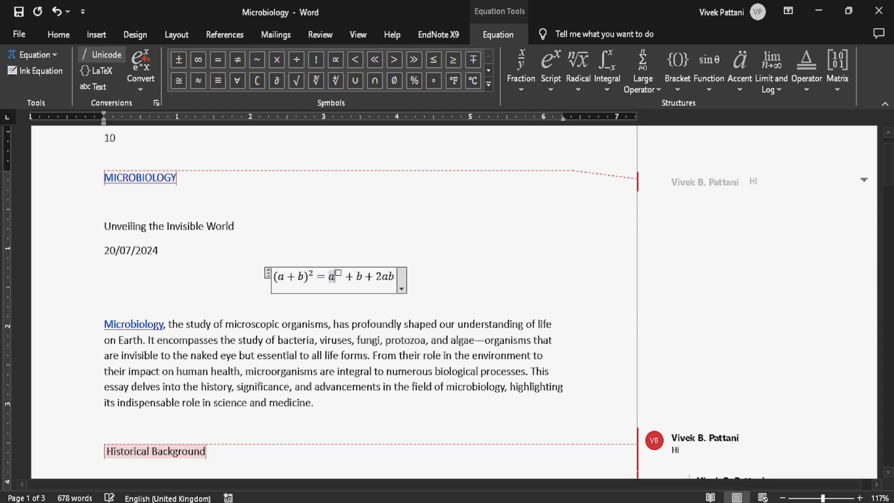
text(a)
text(2)
key(Right)
Replace the plain b after the equals sign with a superscript structure that has b as base and 2 as exponent.
key(Right)
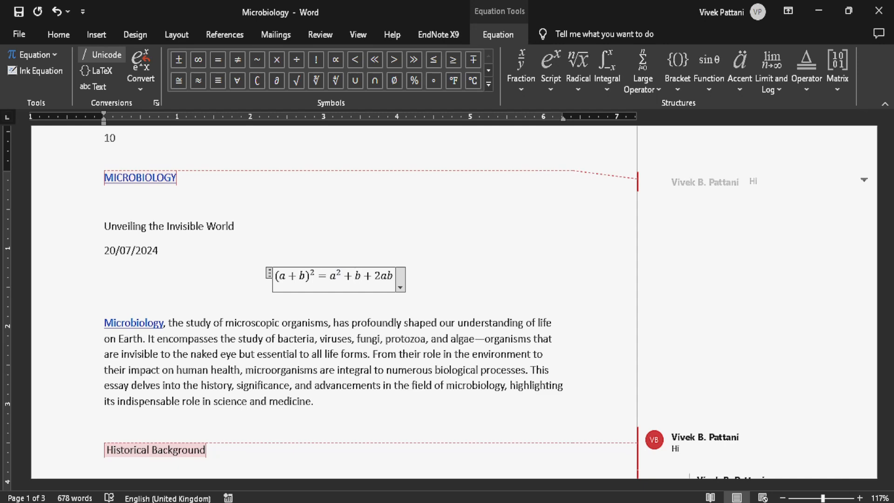
key(Delete)
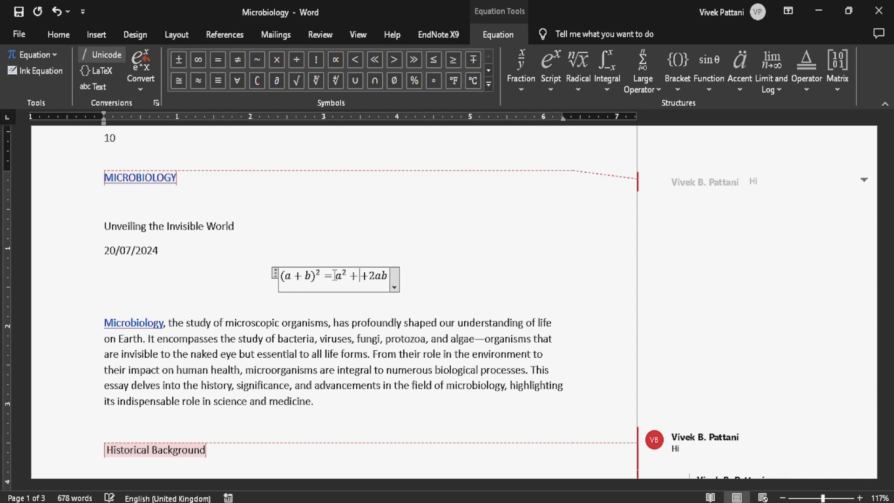
click(550, 92)
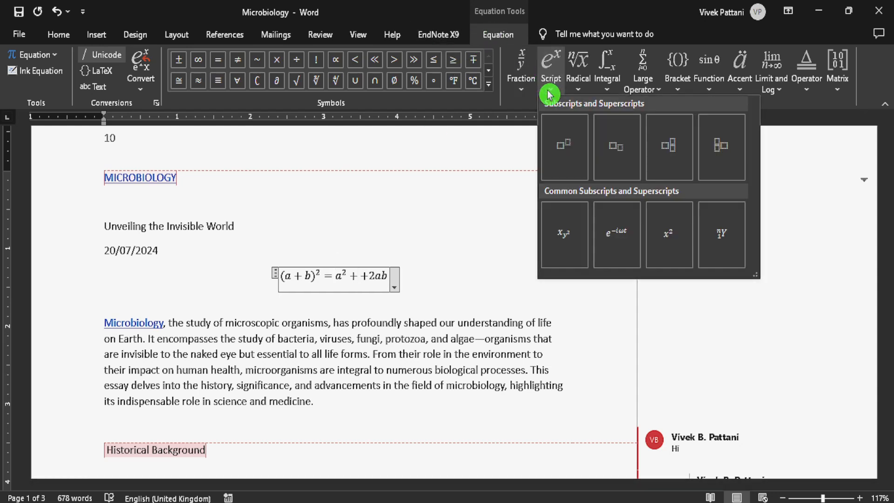
click(561, 148)
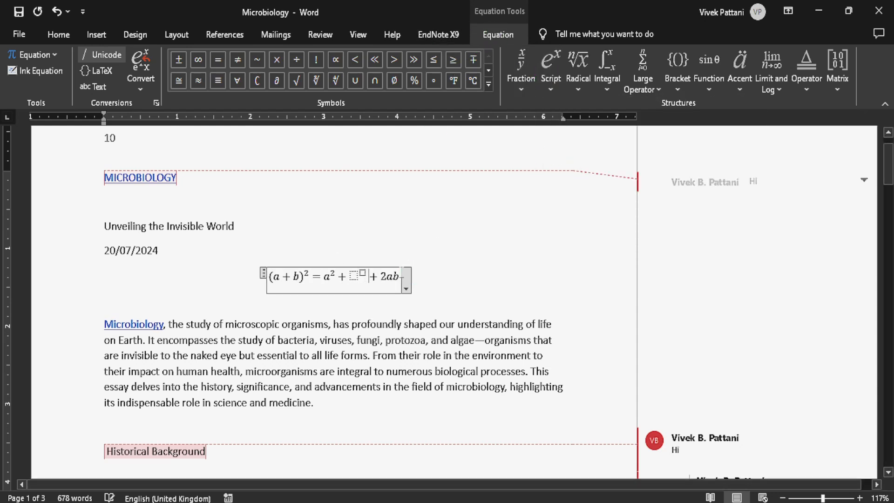
click(353, 276)
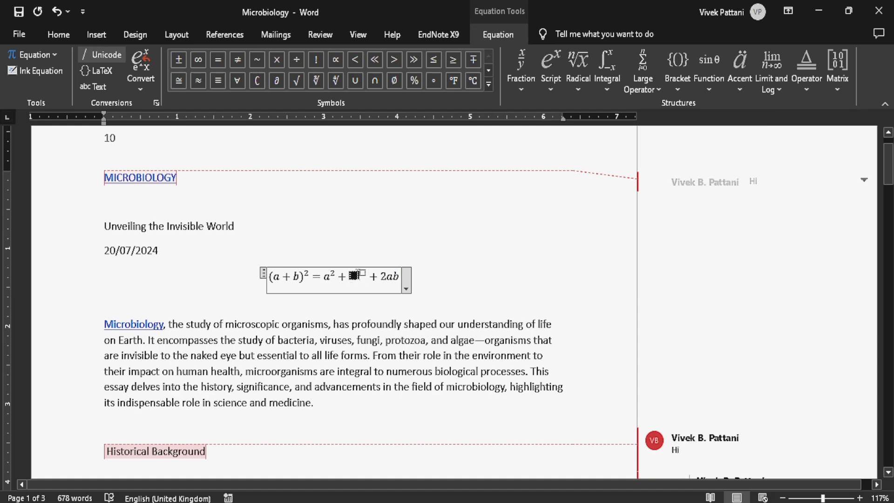
text(b^ )
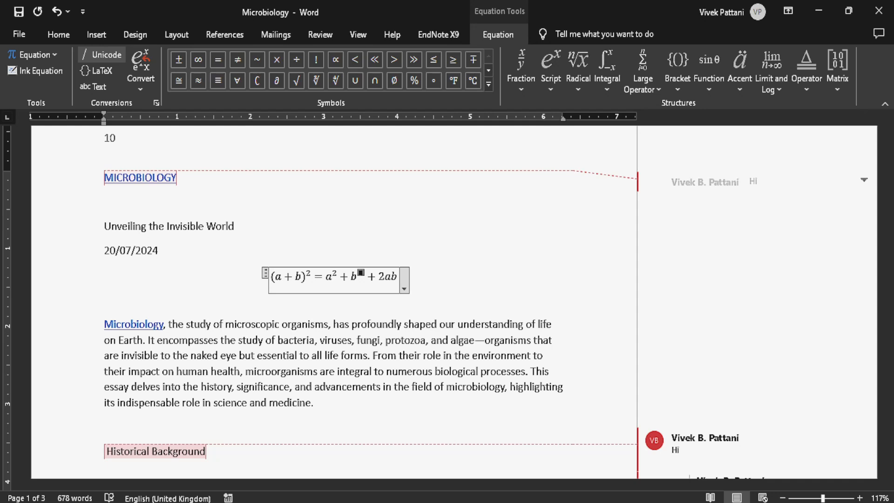
text(2)
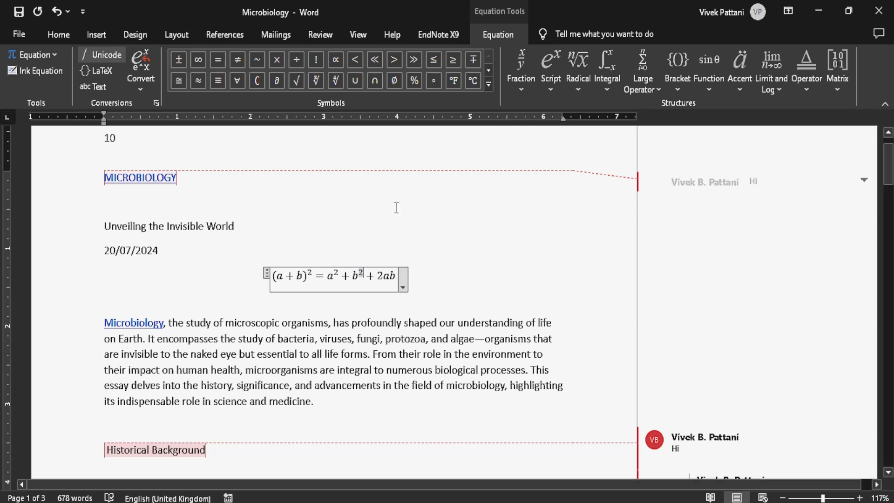
click(400, 339)
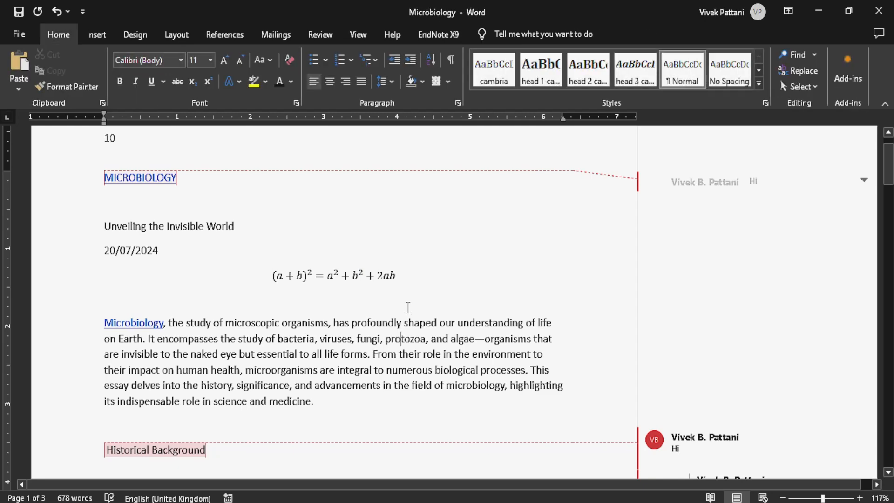
Append a stacked fraction after 2ab in the equation, with a as numerator and b as denominator.
click(404, 276)
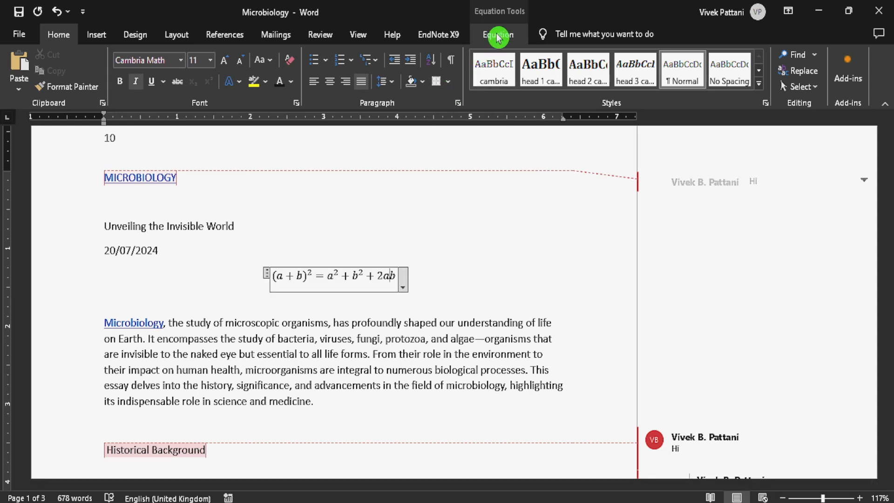
click(497, 36)
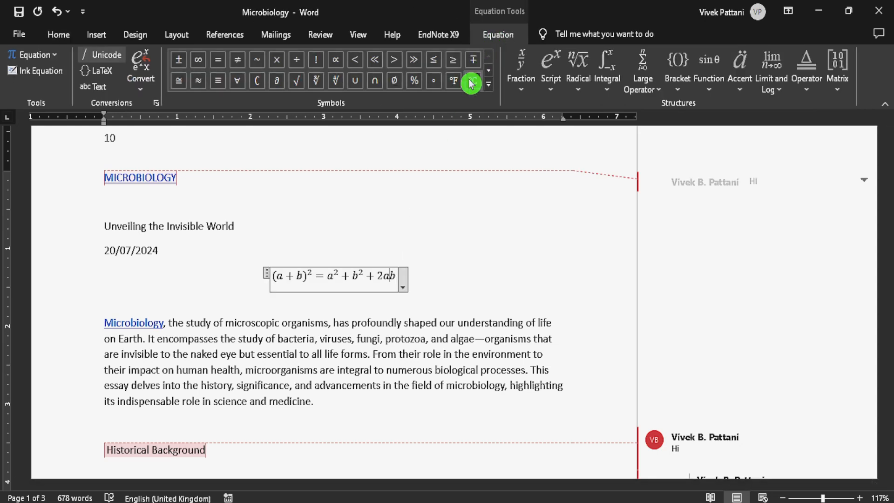
click(399, 276)
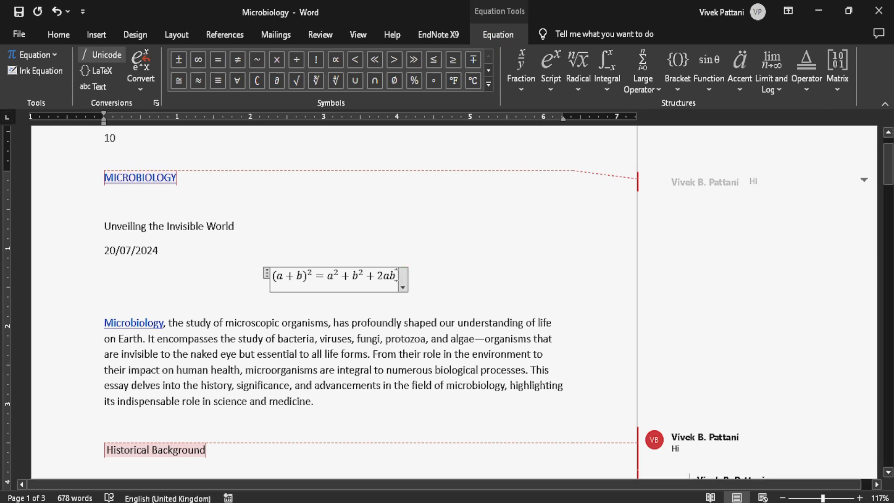
click(527, 89)
click(529, 122)
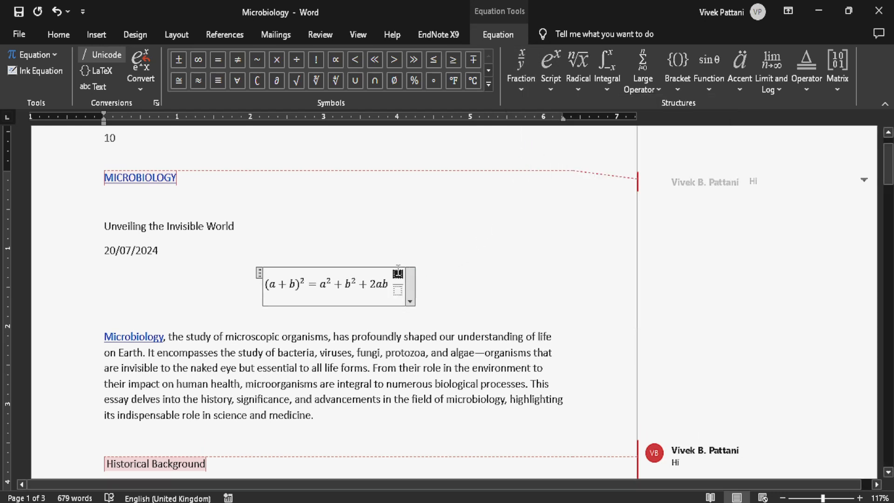
text(a)
key(Down)
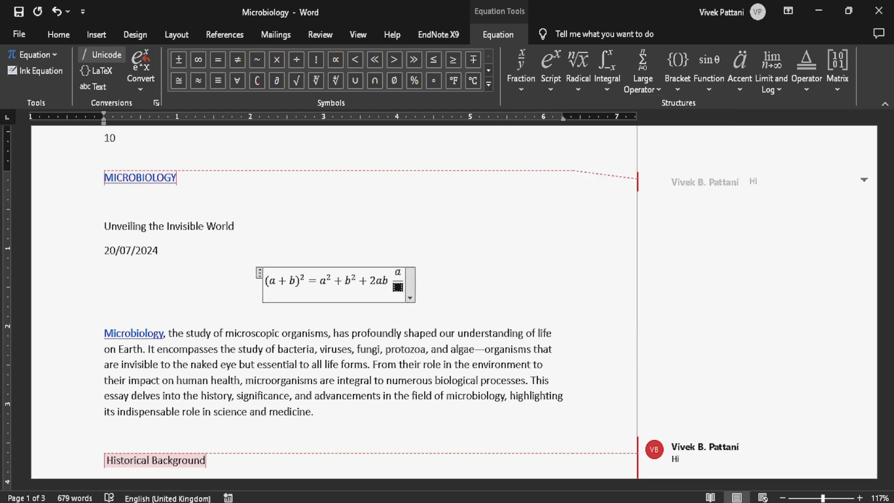
text(b)
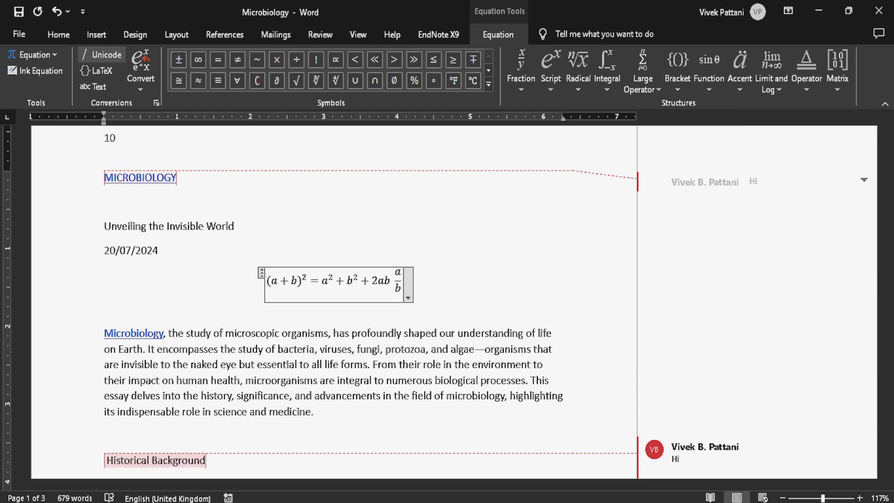
Add the multiplication sign, °C, °F and Δ symbols after the a/b fraction.
click(276, 61)
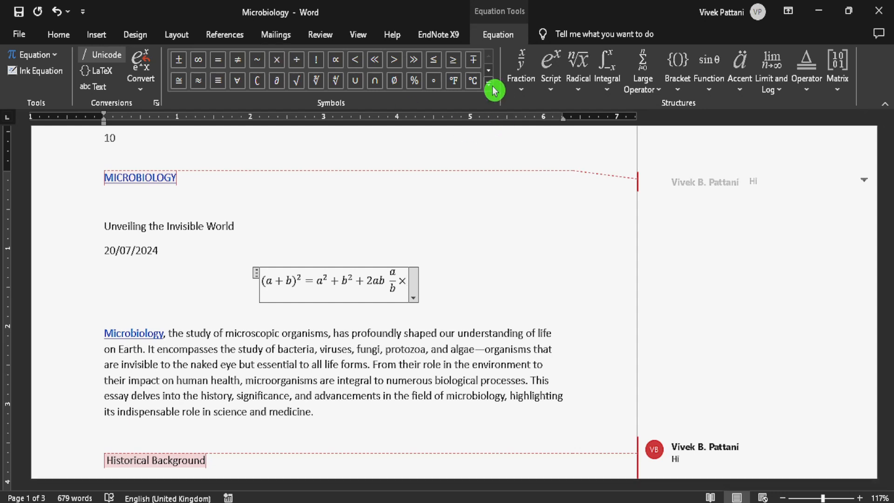
click(473, 81)
click(453, 80)
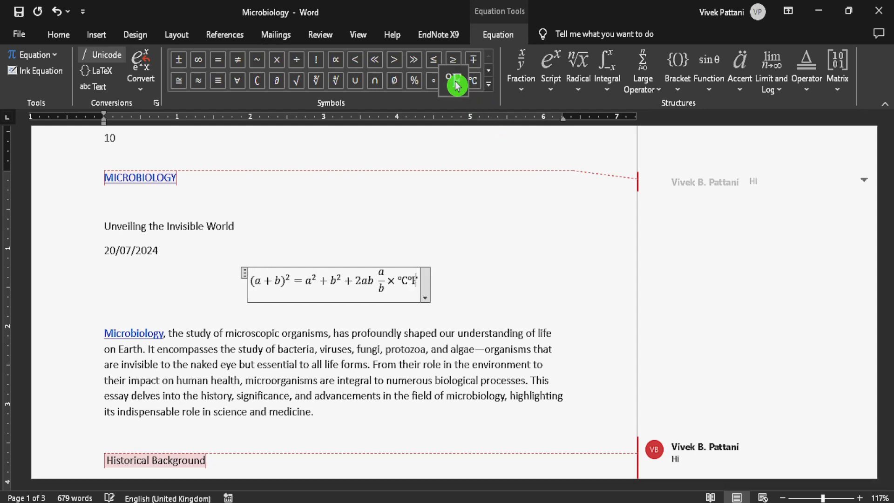
click(488, 85)
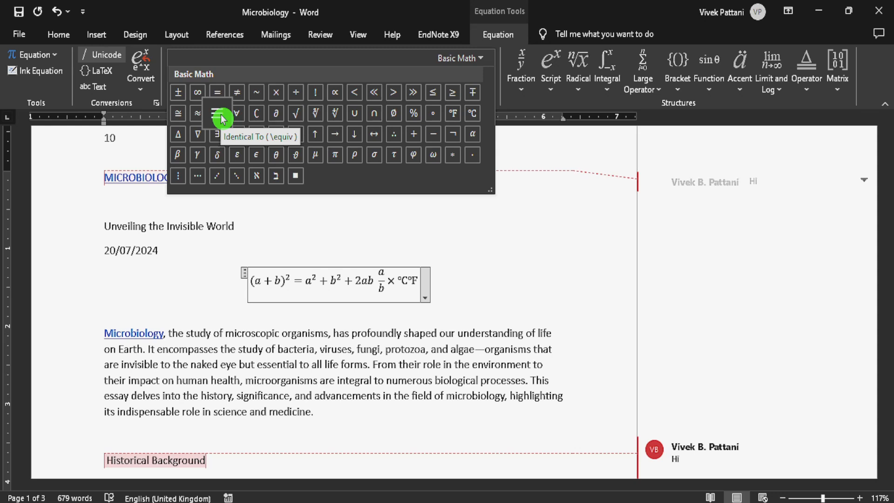
click(178, 138)
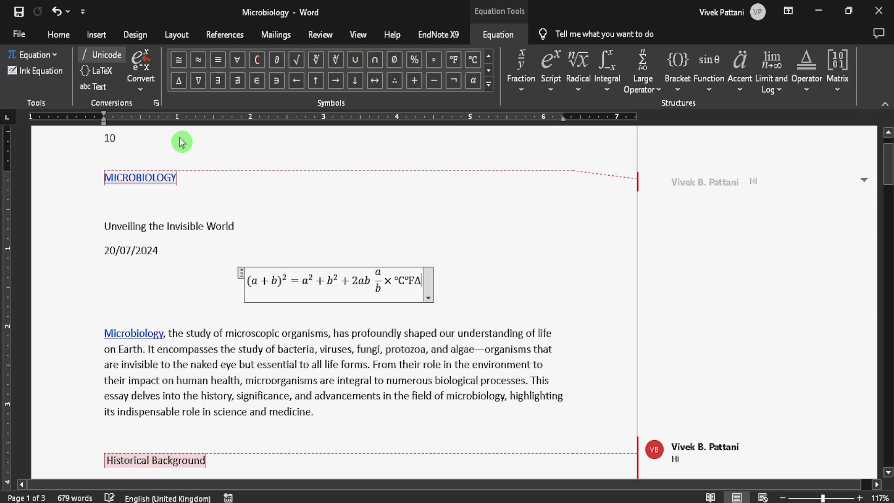
Append the common fraction dy/dx and an empty linear fraction after the Δ symbol.
click(526, 92)
click(533, 227)
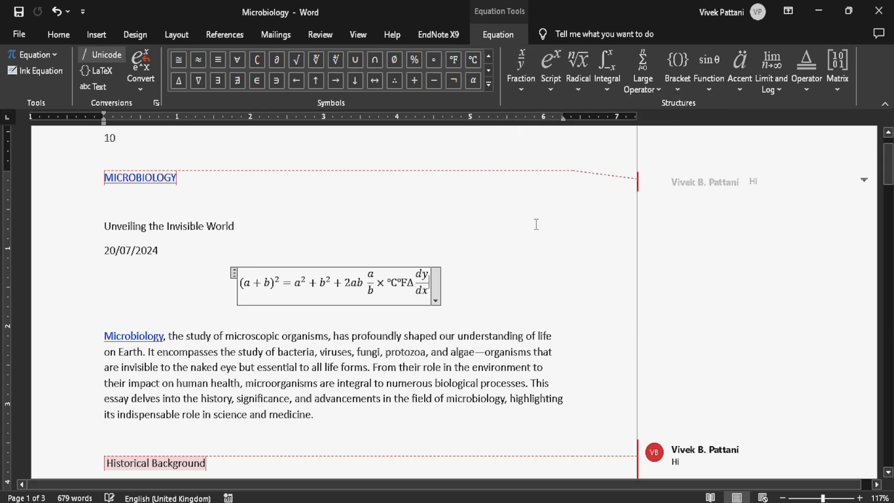
click(526, 93)
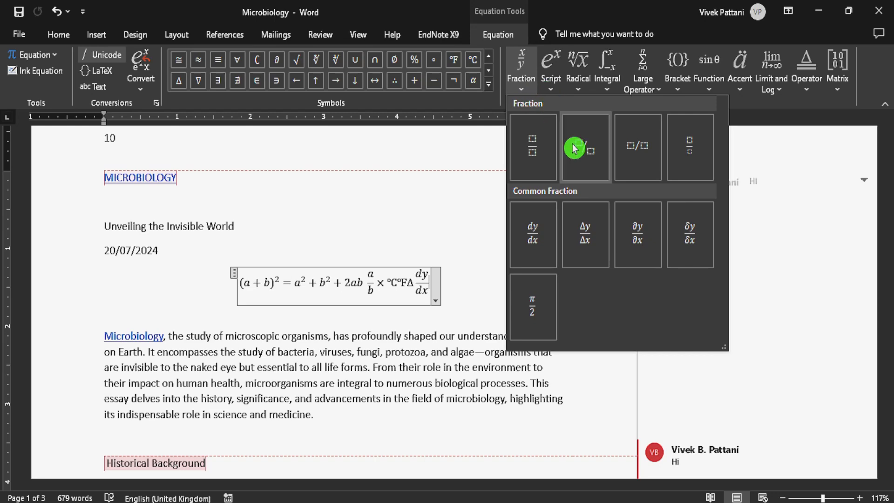
click(639, 150)
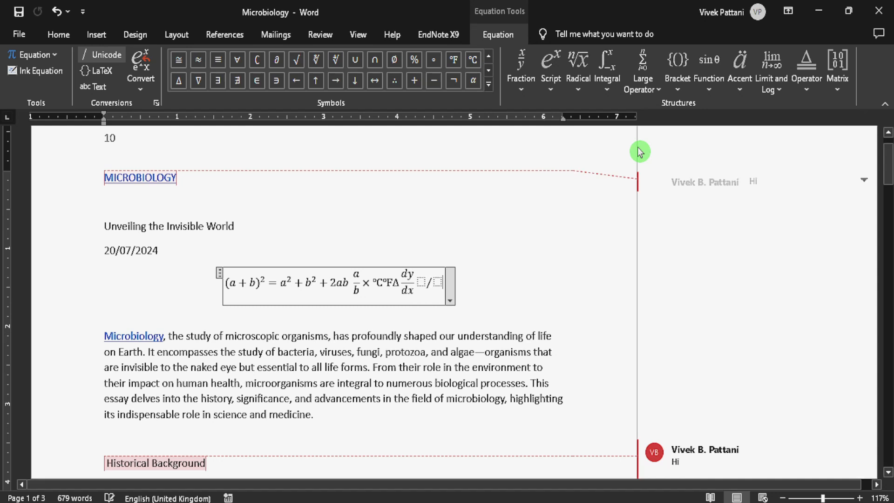
Append a subscript-superscript structure to the equation with base A, superscript + and subscript 2.
click(557, 90)
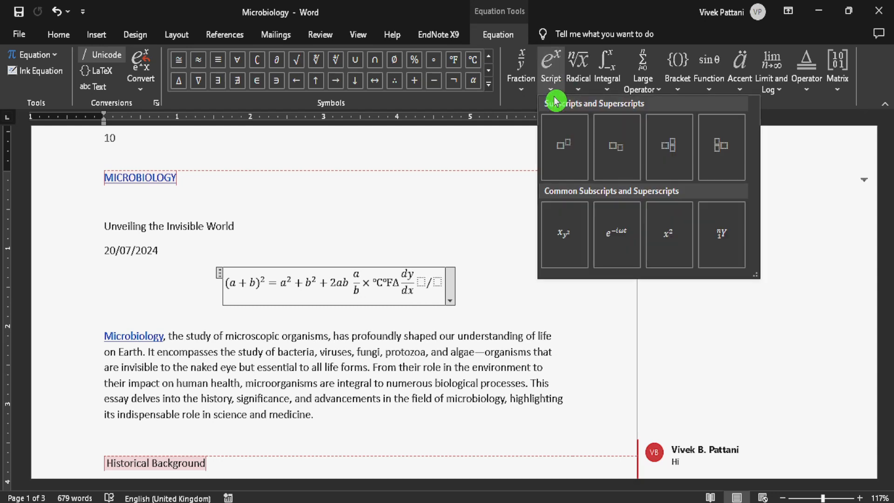
click(676, 157)
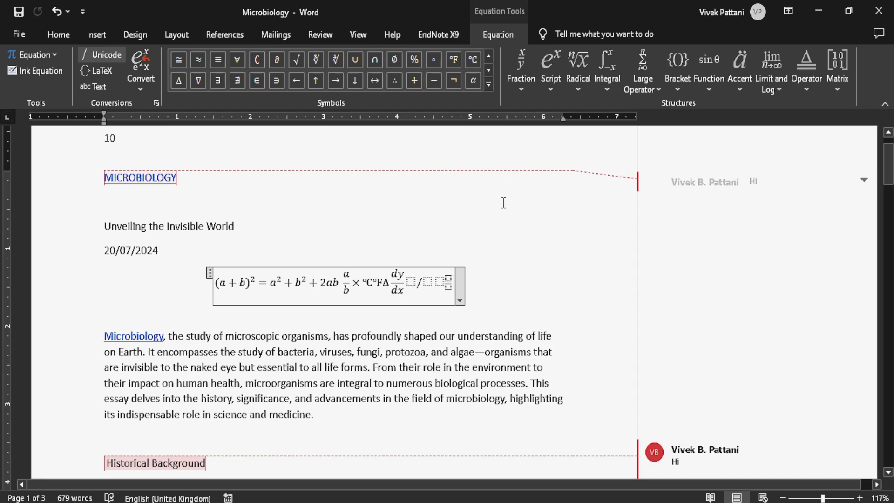
click(440, 281)
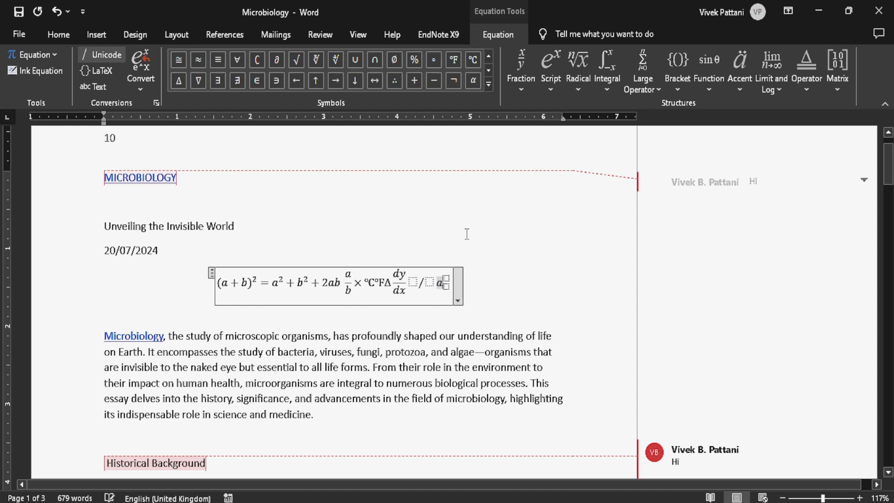
text(A)
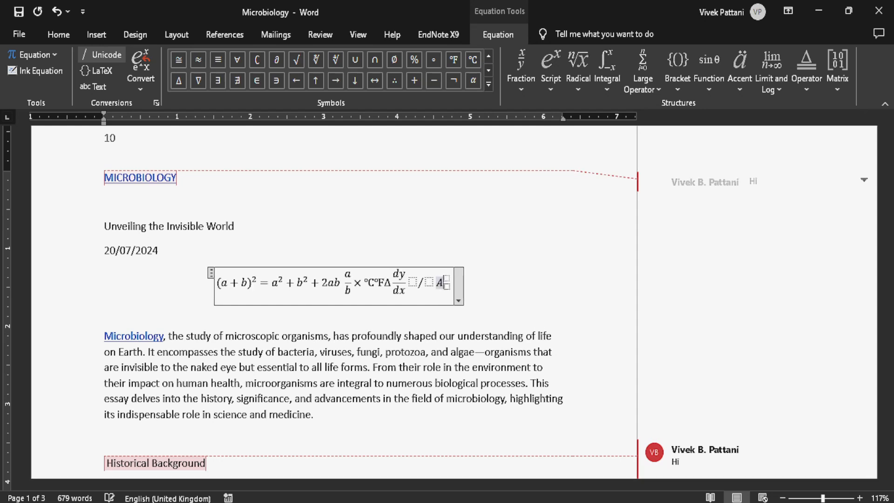
key(Right)
text(+)
key(Down)
key(Down)
text(2)
click(487, 261)
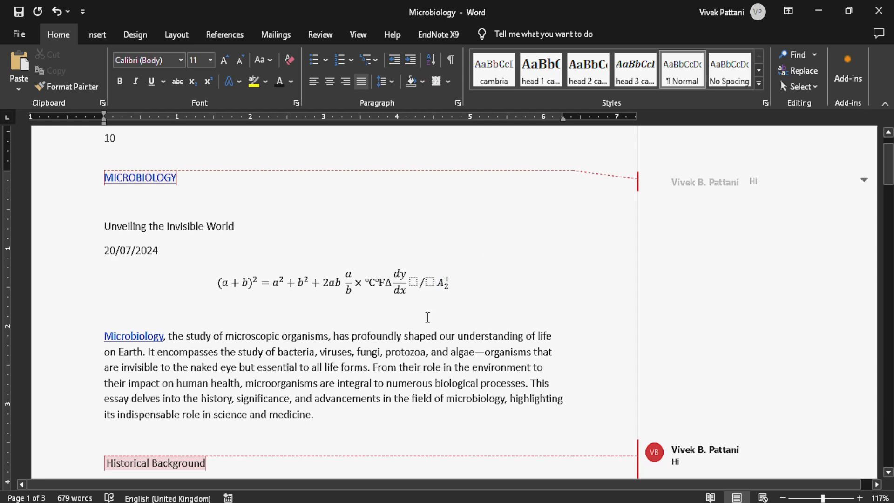
click(429, 281)
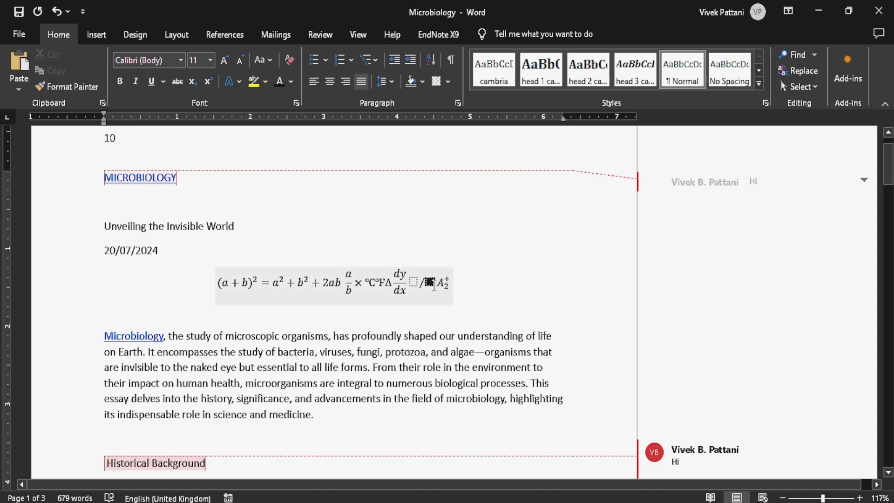
click(489, 35)
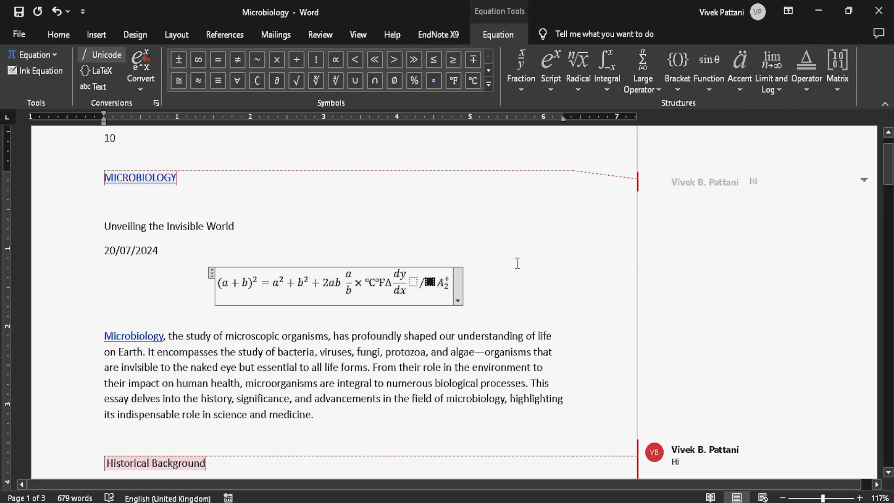
click(504, 280)
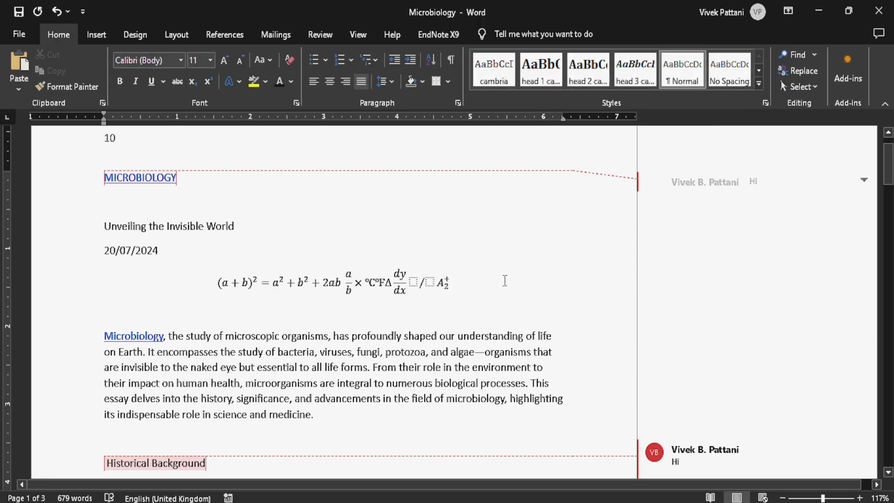
Show the built-in equation gallery and try to insert a new blank equation on the existing equation's line.
click(97, 35)
click(652, 77)
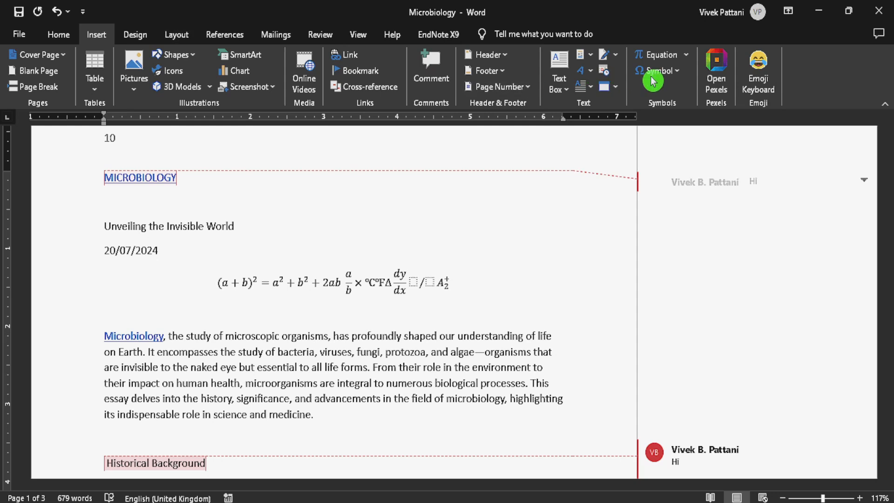
click(689, 65)
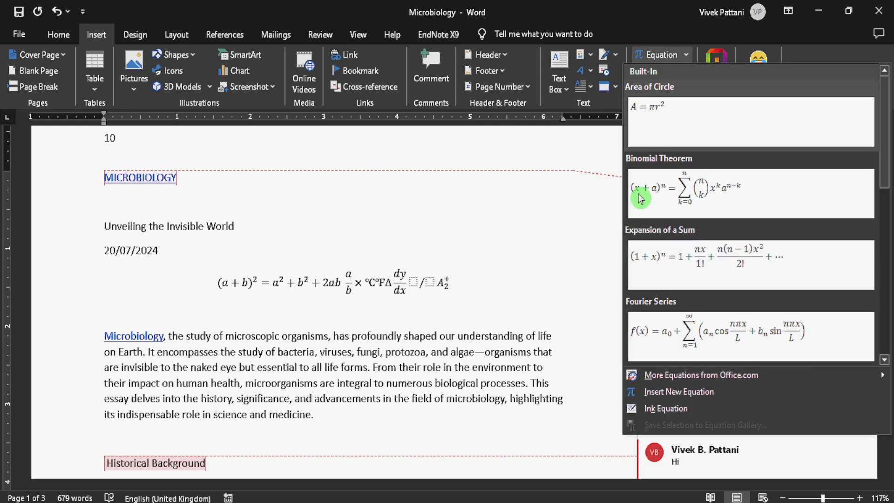
click(666, 390)
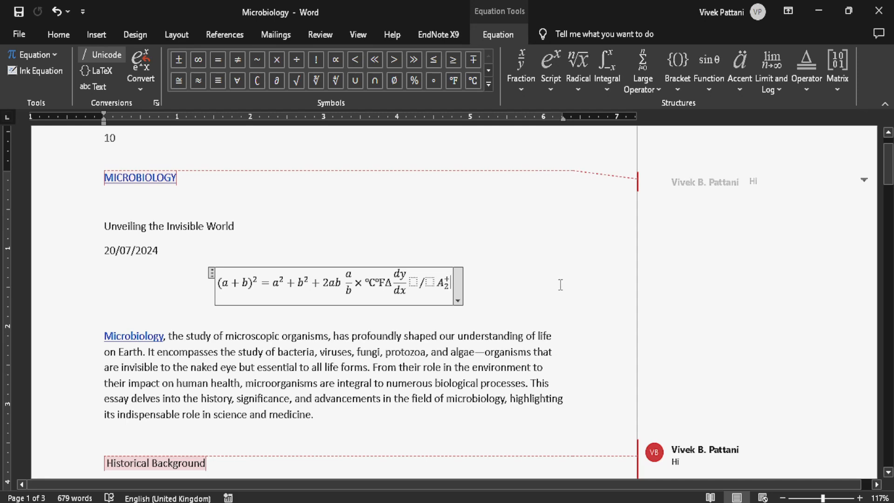
click(96, 37)
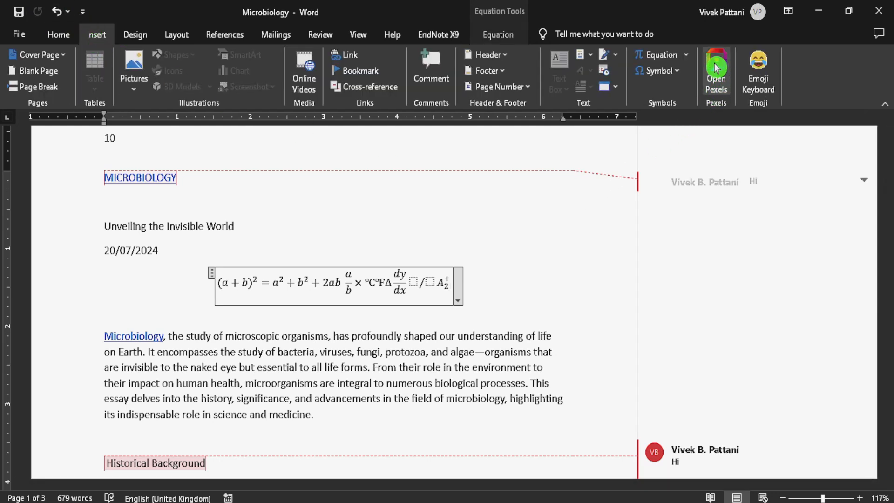